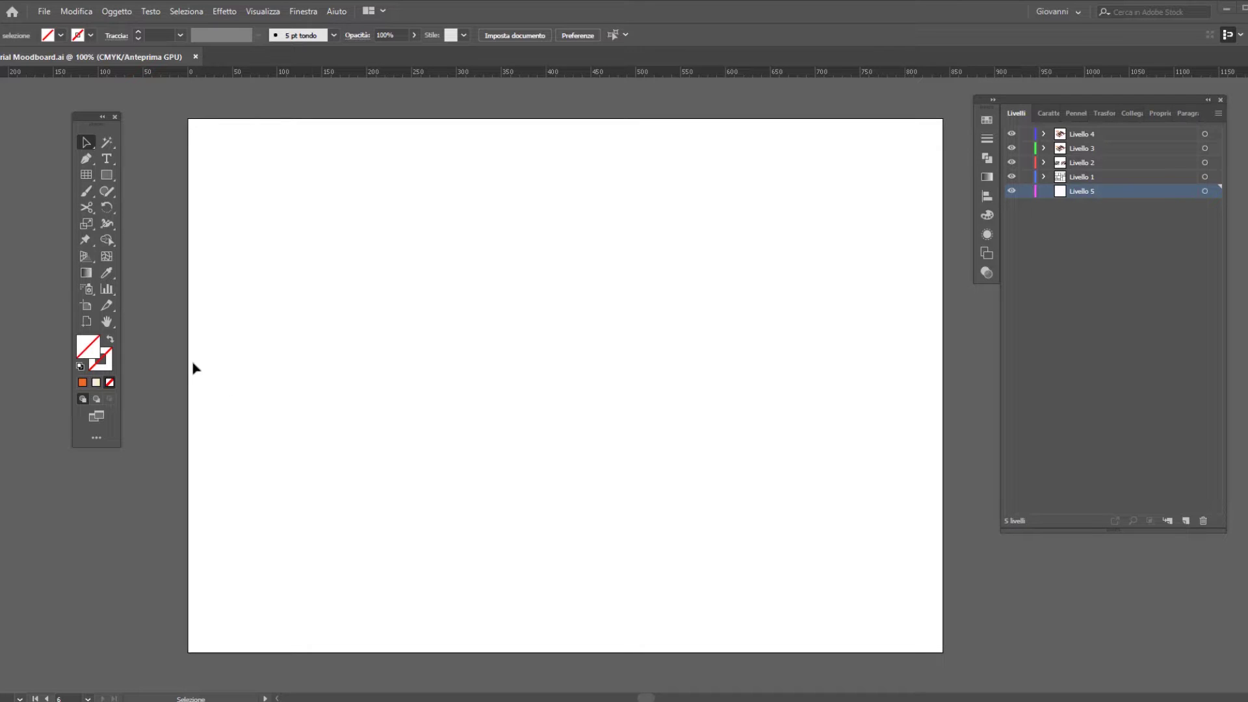
Create a 100 px rectangular grid with 8 horizontal and 8 vertical dividers.
left_click_drag(95, 115, 116, 116)
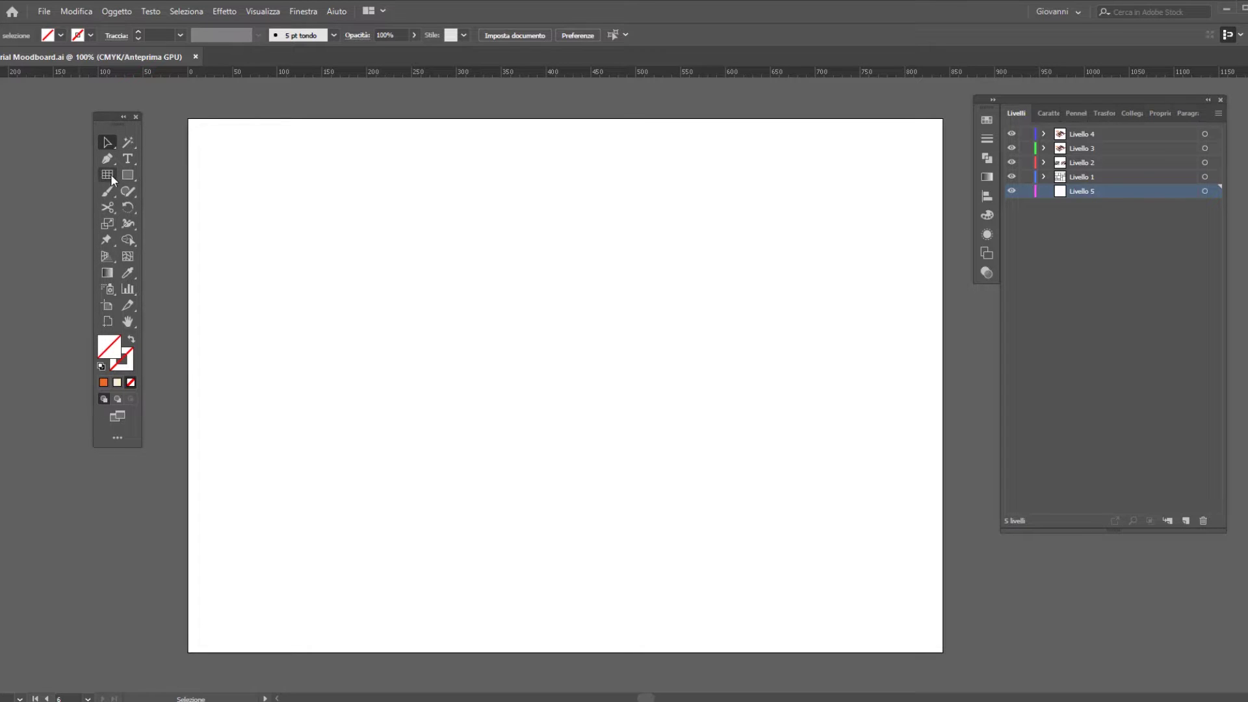
left_click_drag(110, 174, 244, 219)
left_click(186, 208)
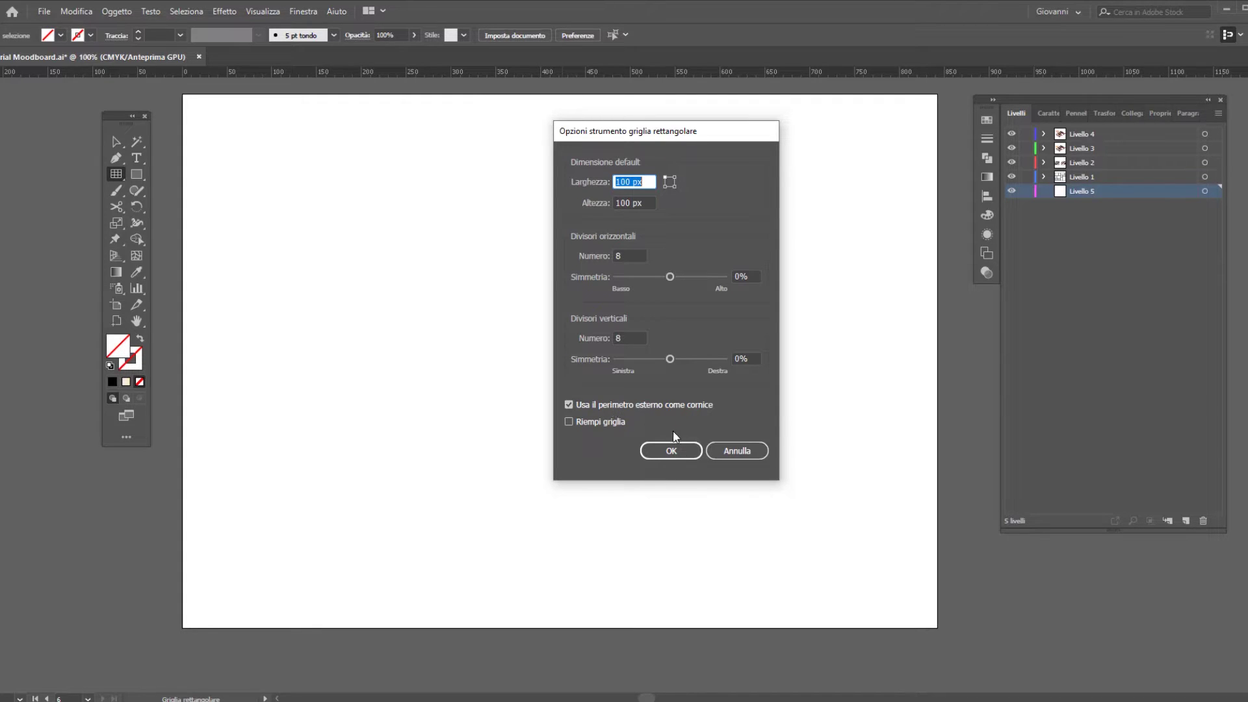
left_click(669, 450)
key("v")
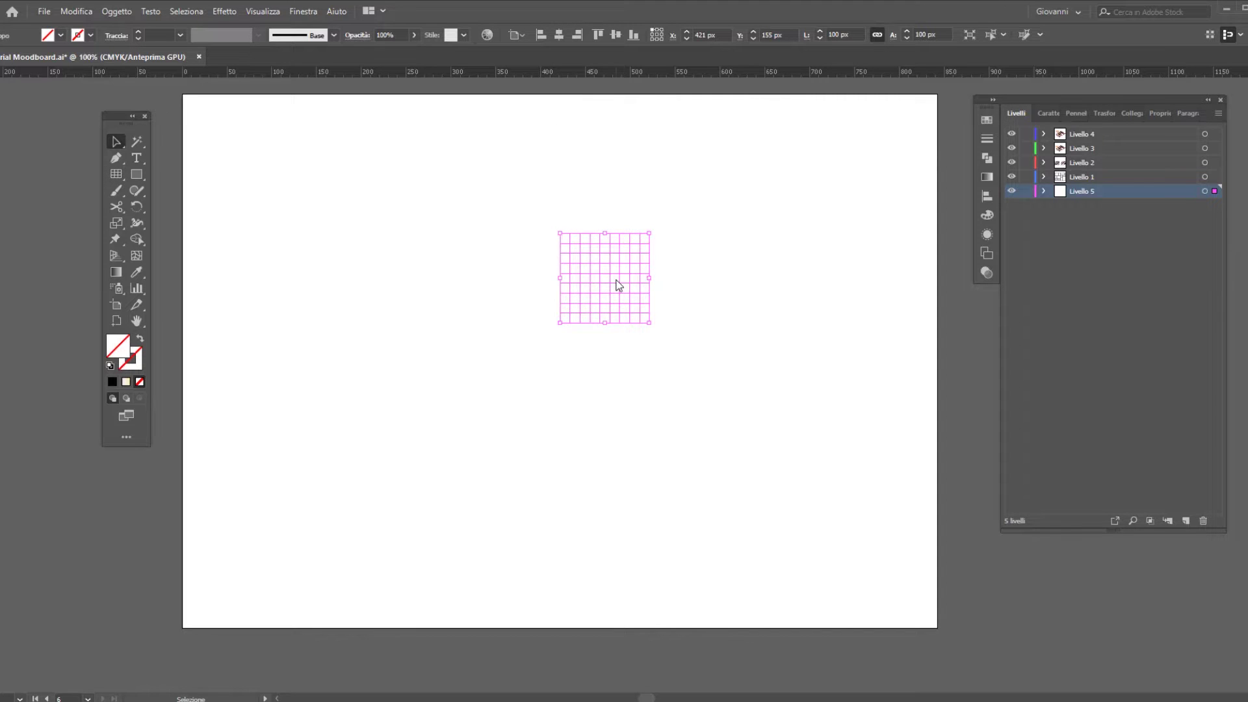
Move and stretch the grid to cover nearly the whole artboard.
left_click_drag(609, 273, 252, 150)
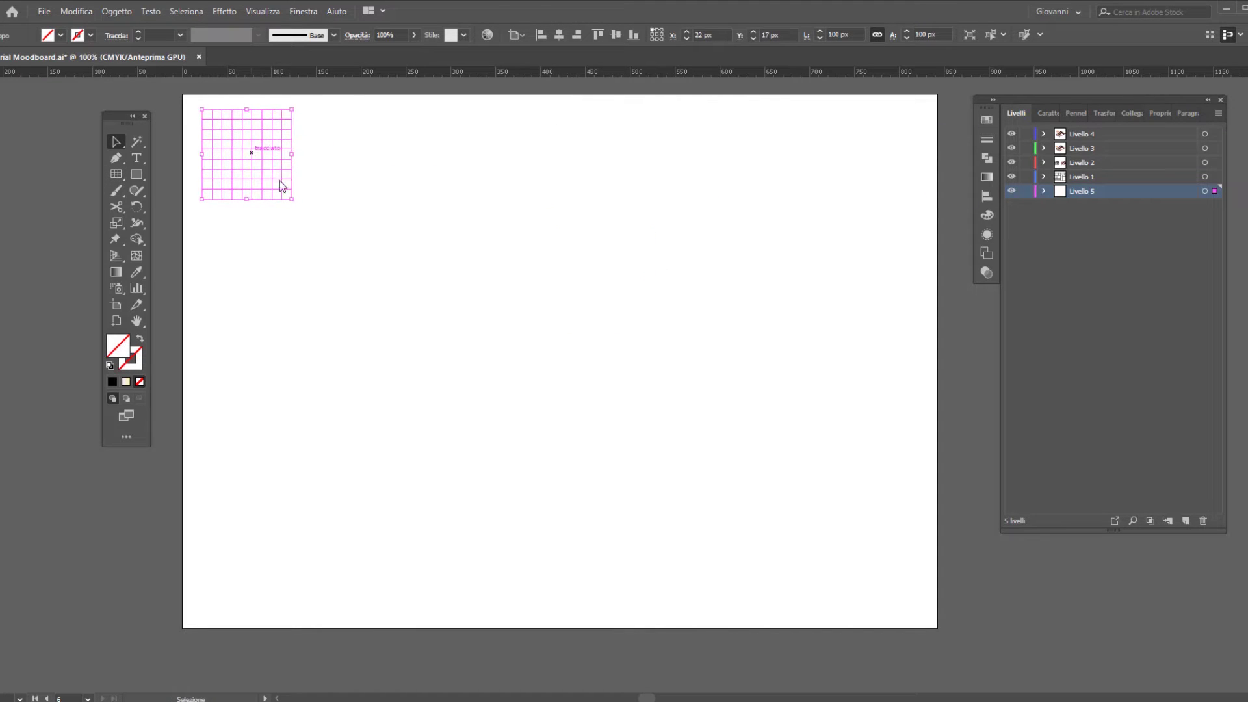
left_click_drag(291, 198, 920, 615)
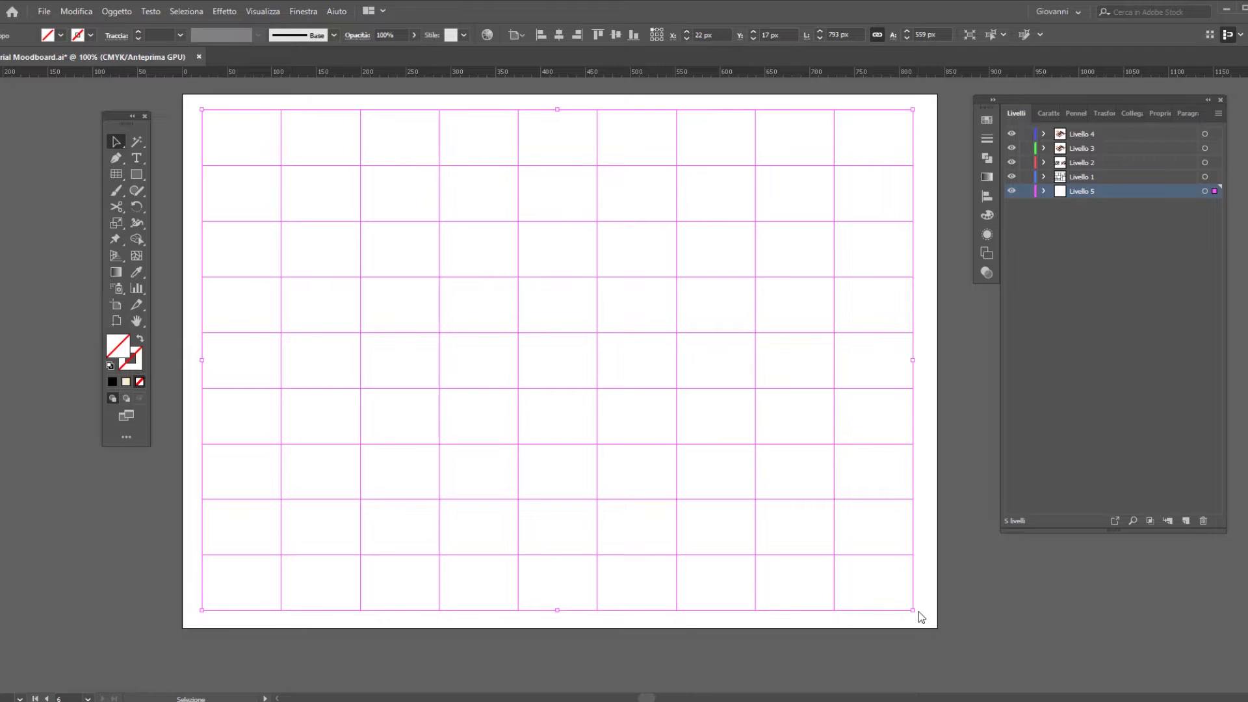
left_click(115, 13)
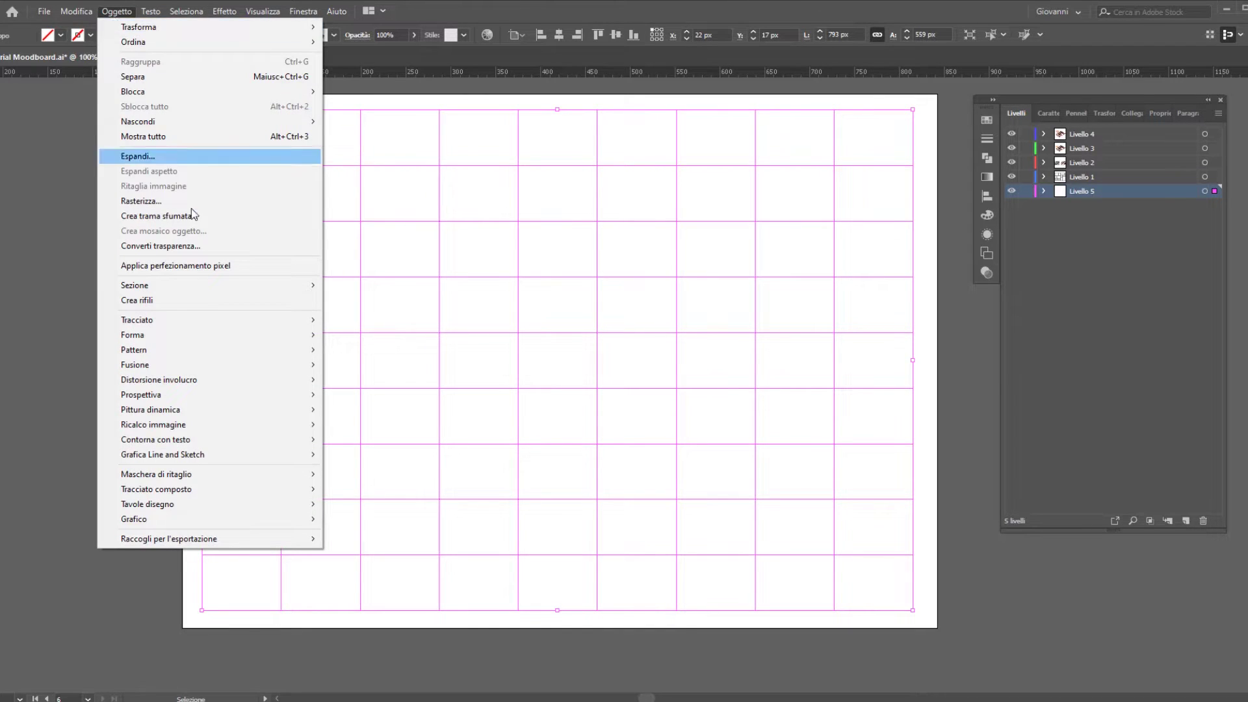
mouse_move(137, 320)
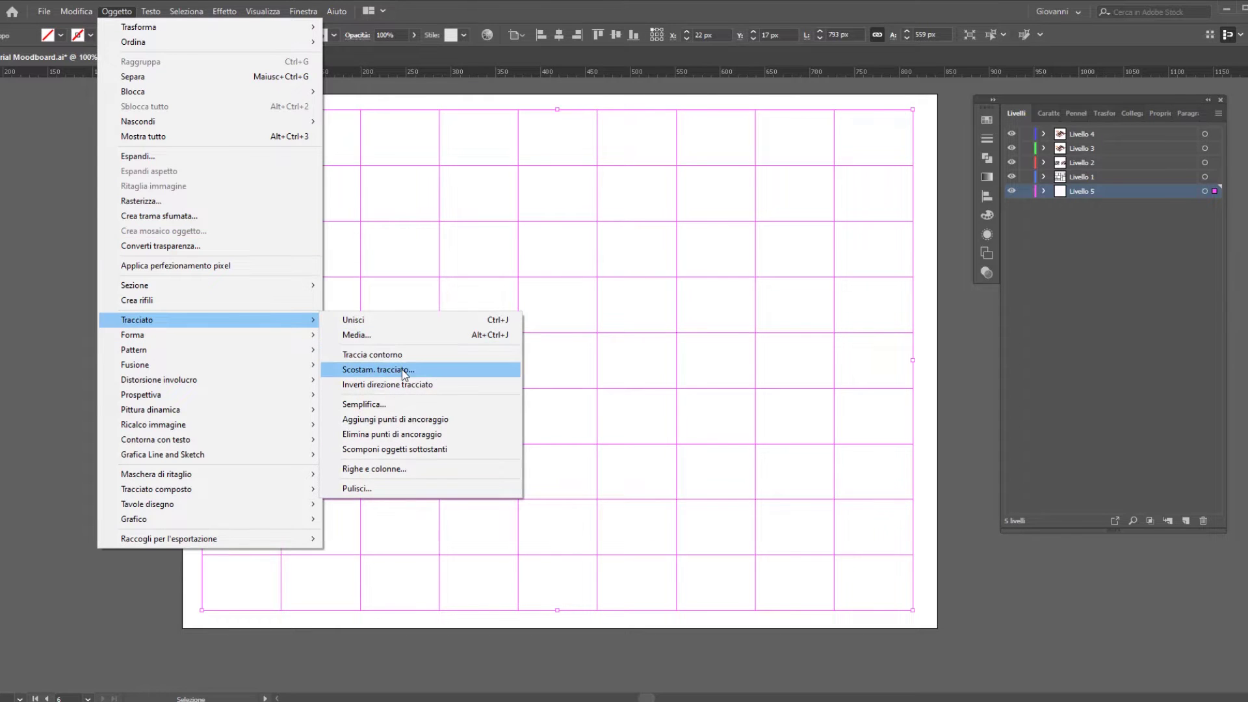
Offset the grid paths by 5 px with Miter joins, previewing before applying.
left_click(403, 371)
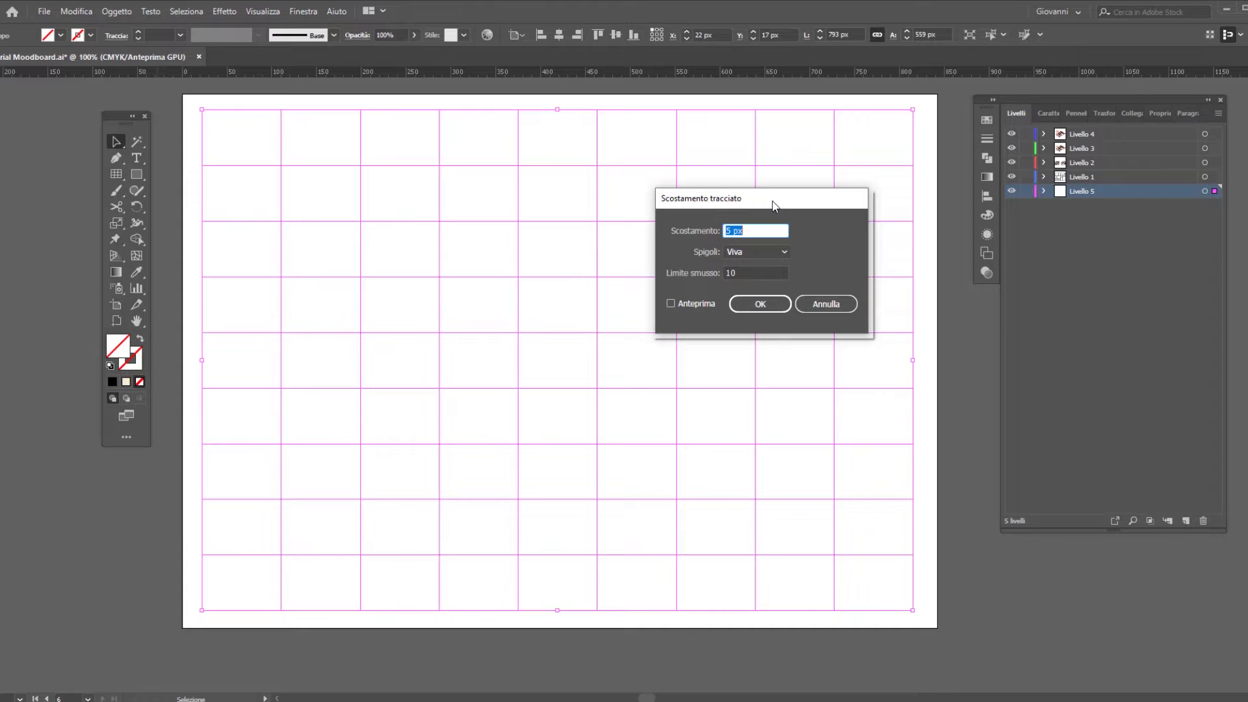
left_click(696, 303)
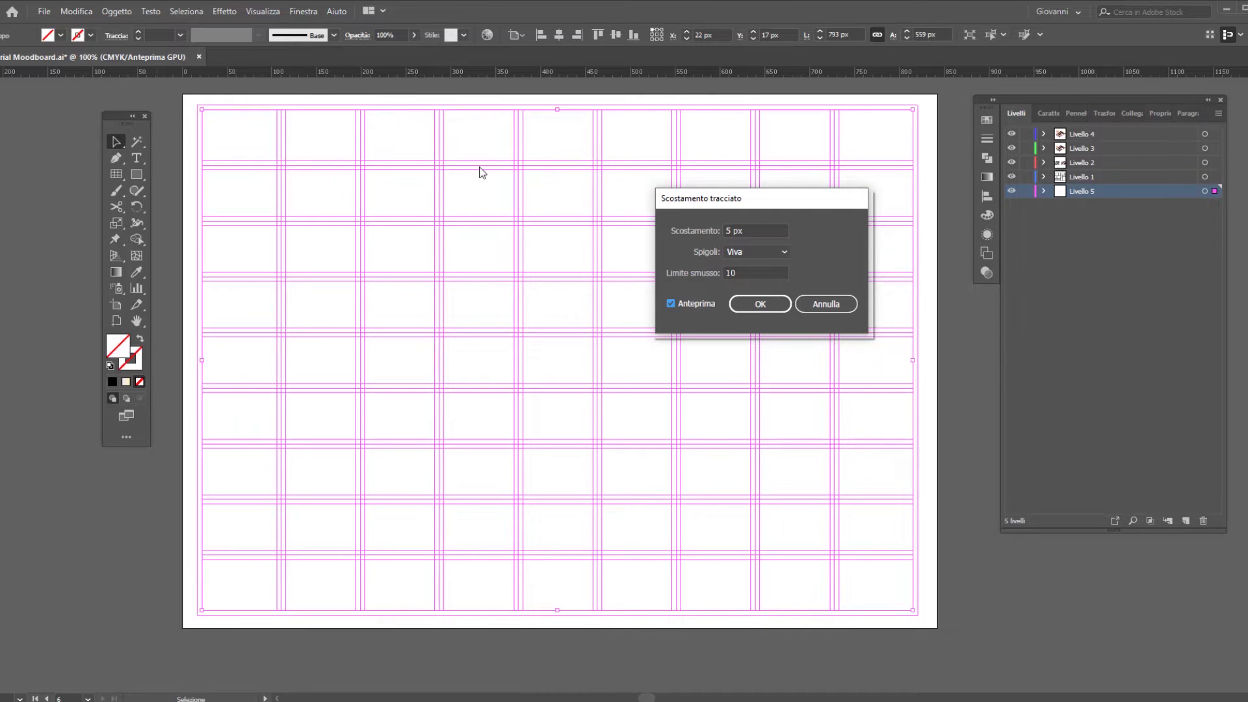
double_click(747, 225)
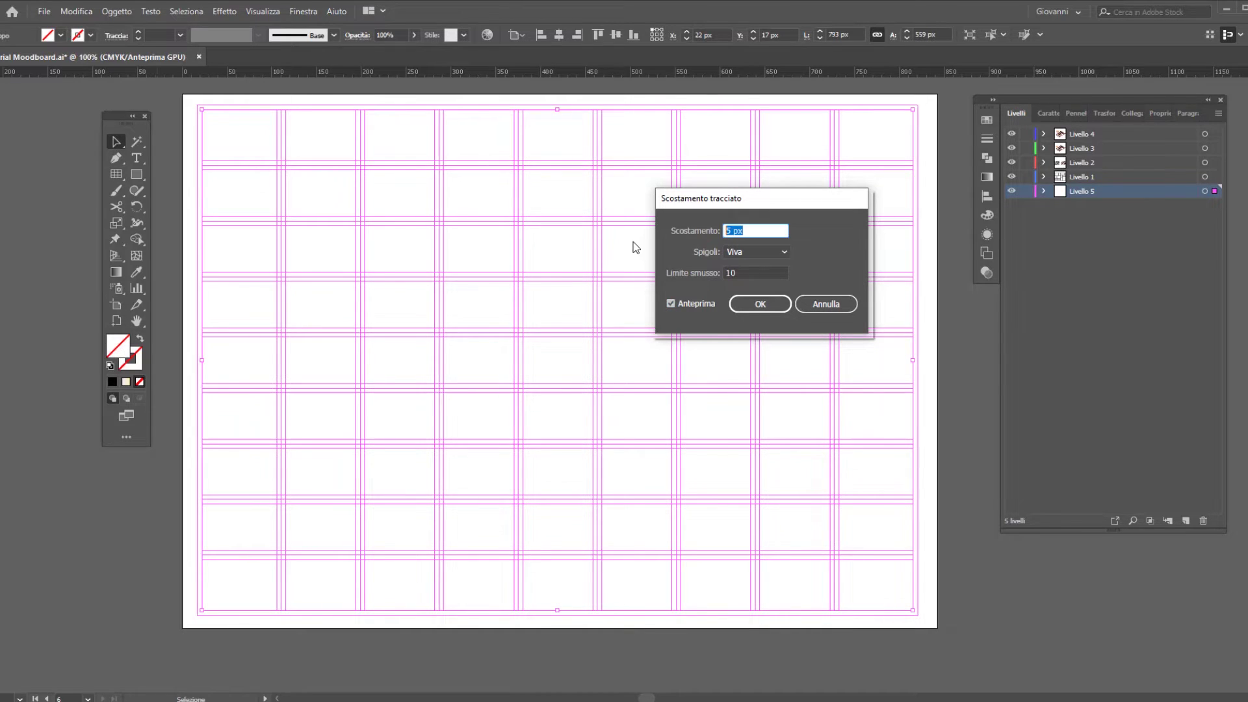
key("Up")
key("Up")
key("Up")
key("Up")
key("Up")
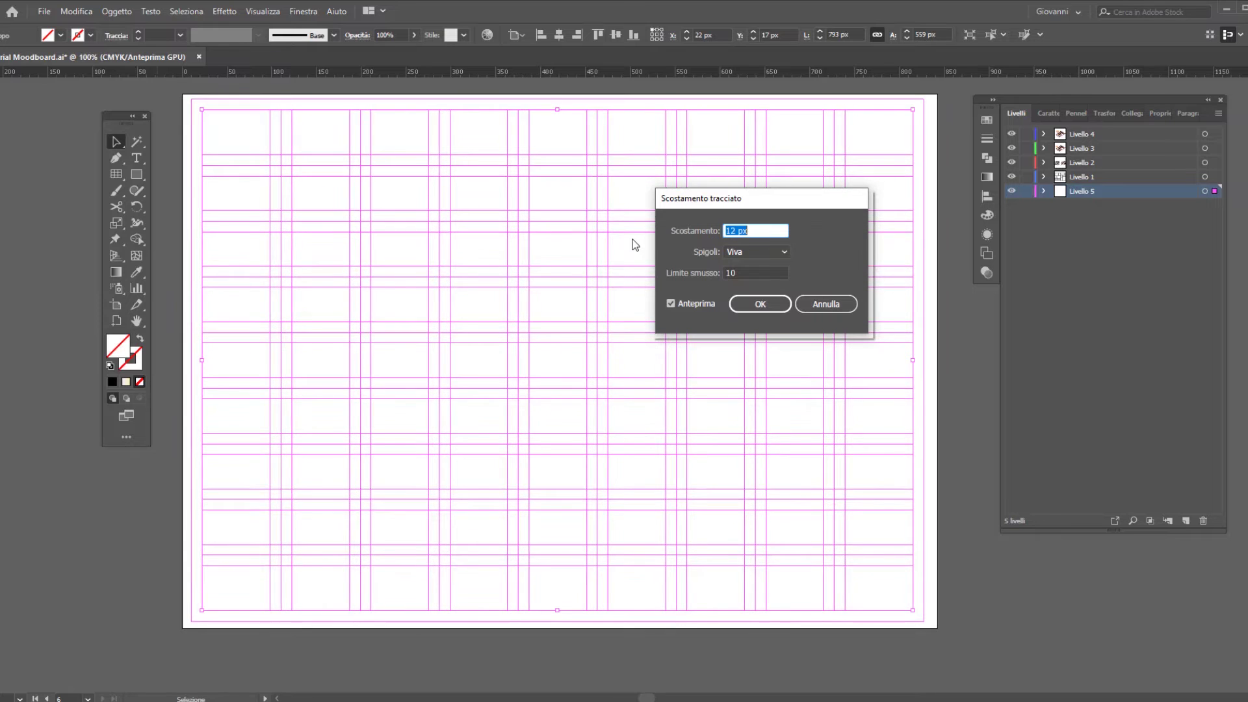
key("Down")
key("Down")
key("Down")
key("Down")
key("Down")
key("Down")
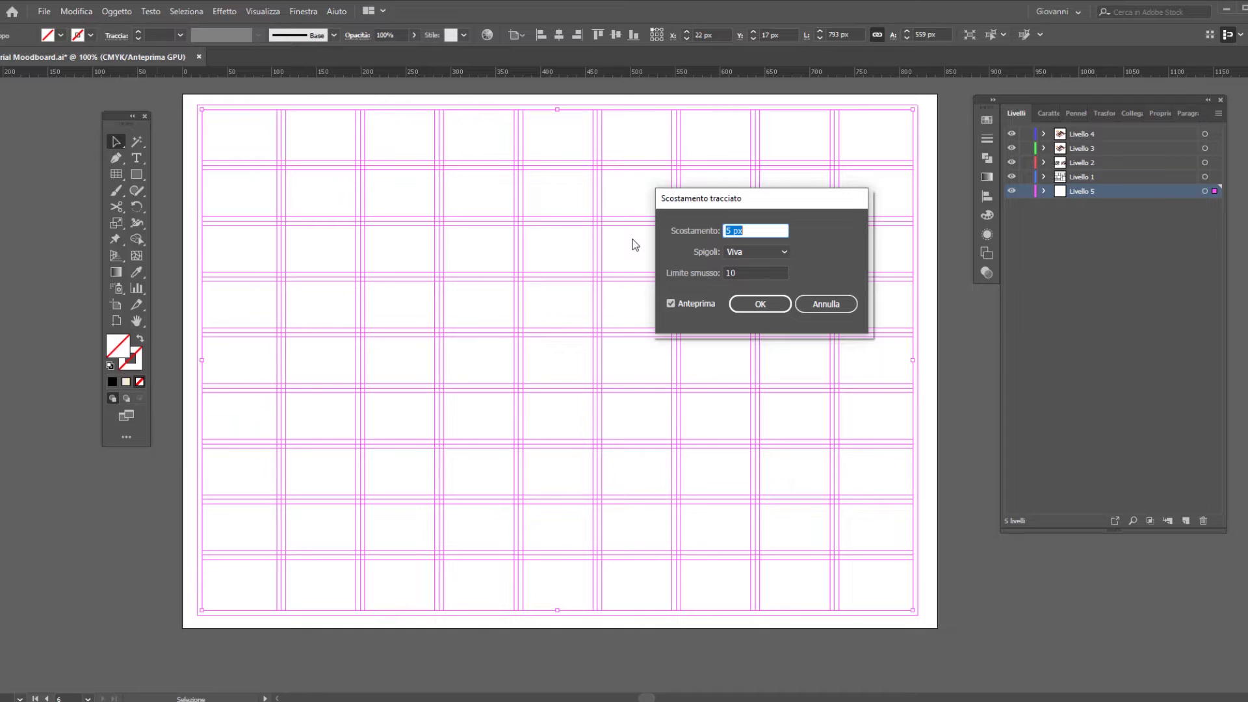
left_click(747, 254)
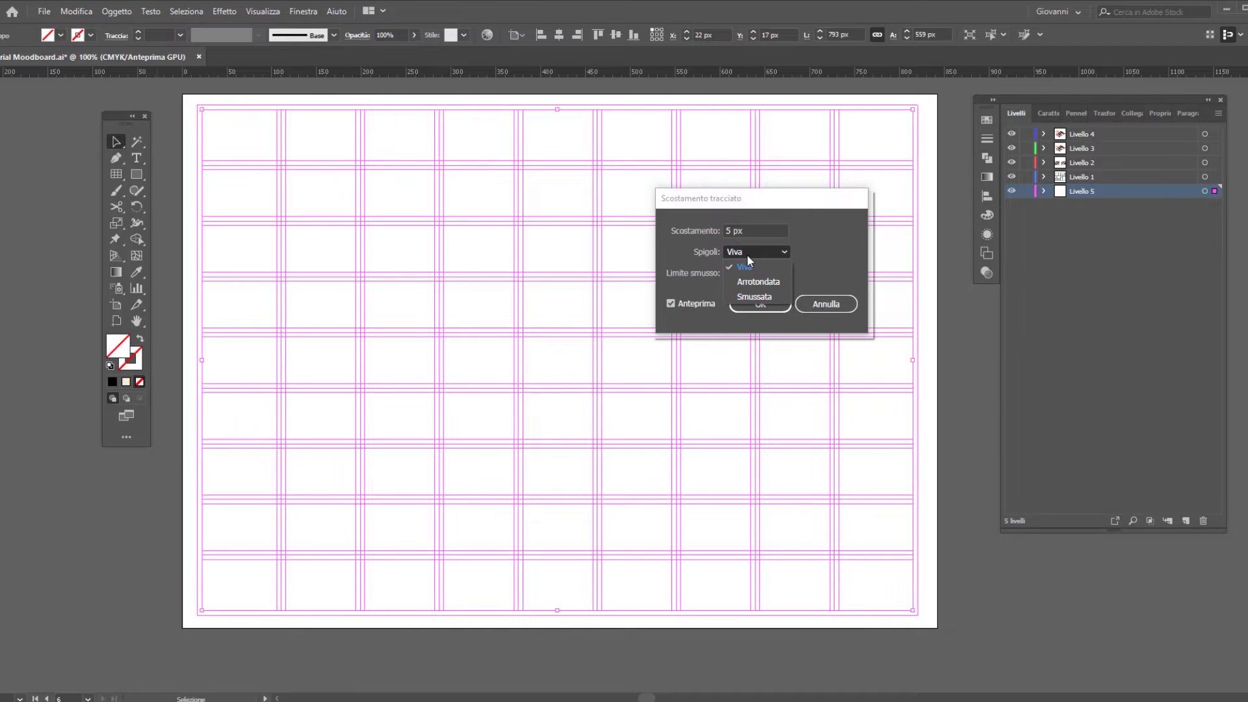
left_click(759, 282)
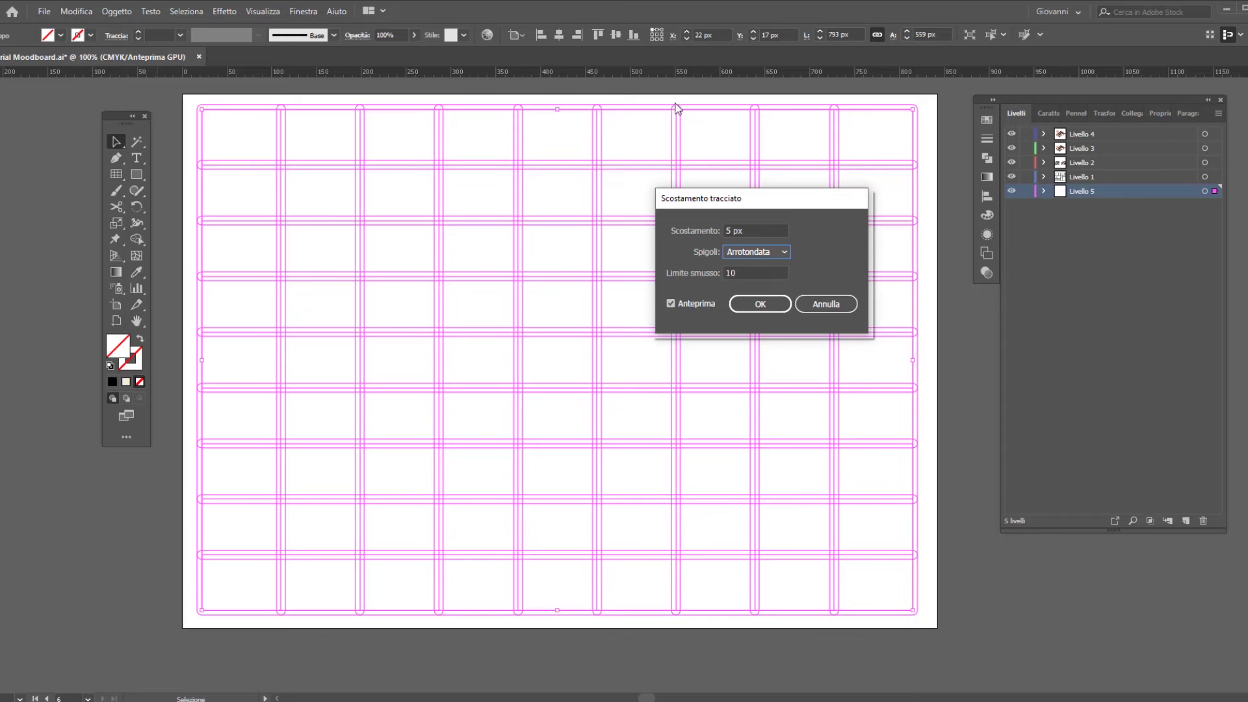
left_click(750, 251)
left_click(754, 299)
left_click(765, 252)
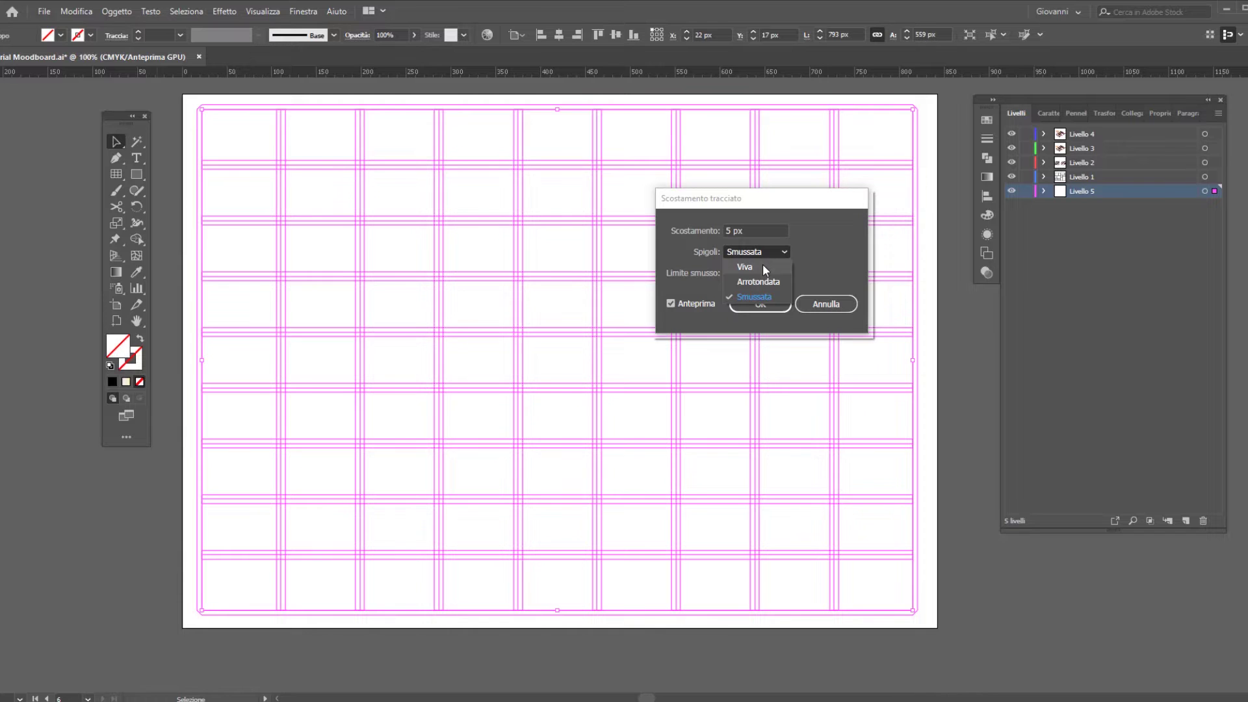
left_click(763, 266)
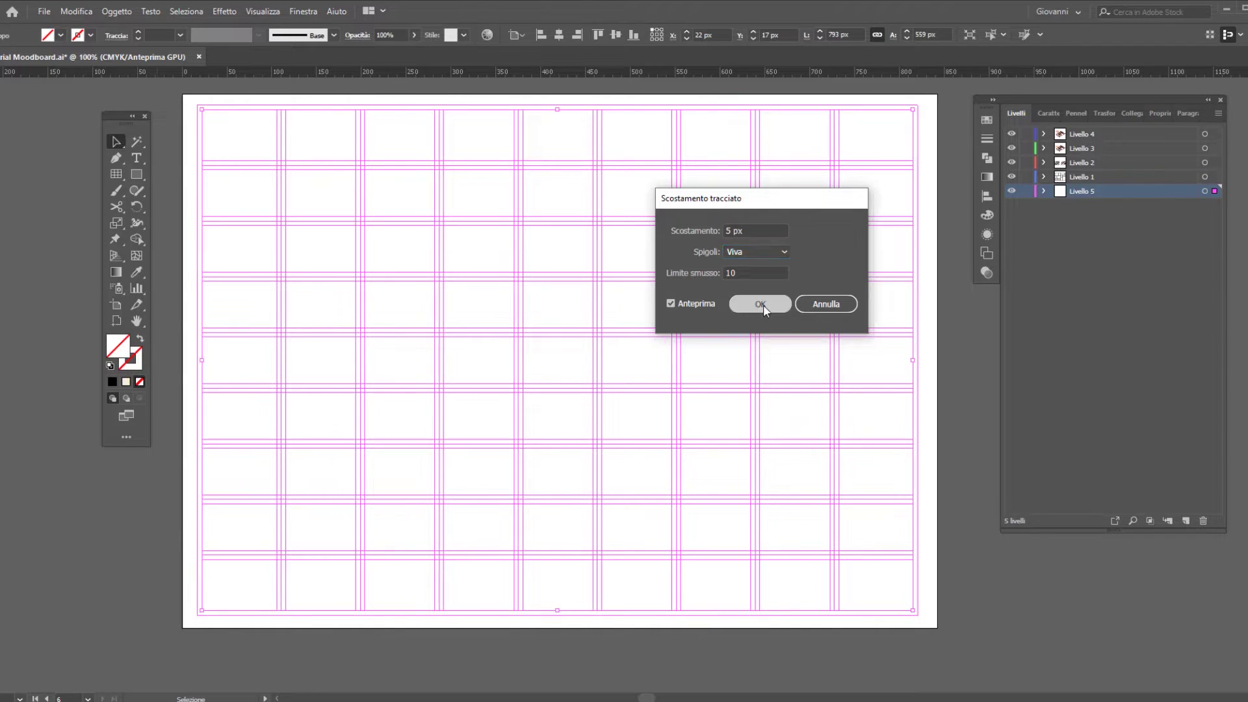
left_click(765, 310)
left_click(118, 143)
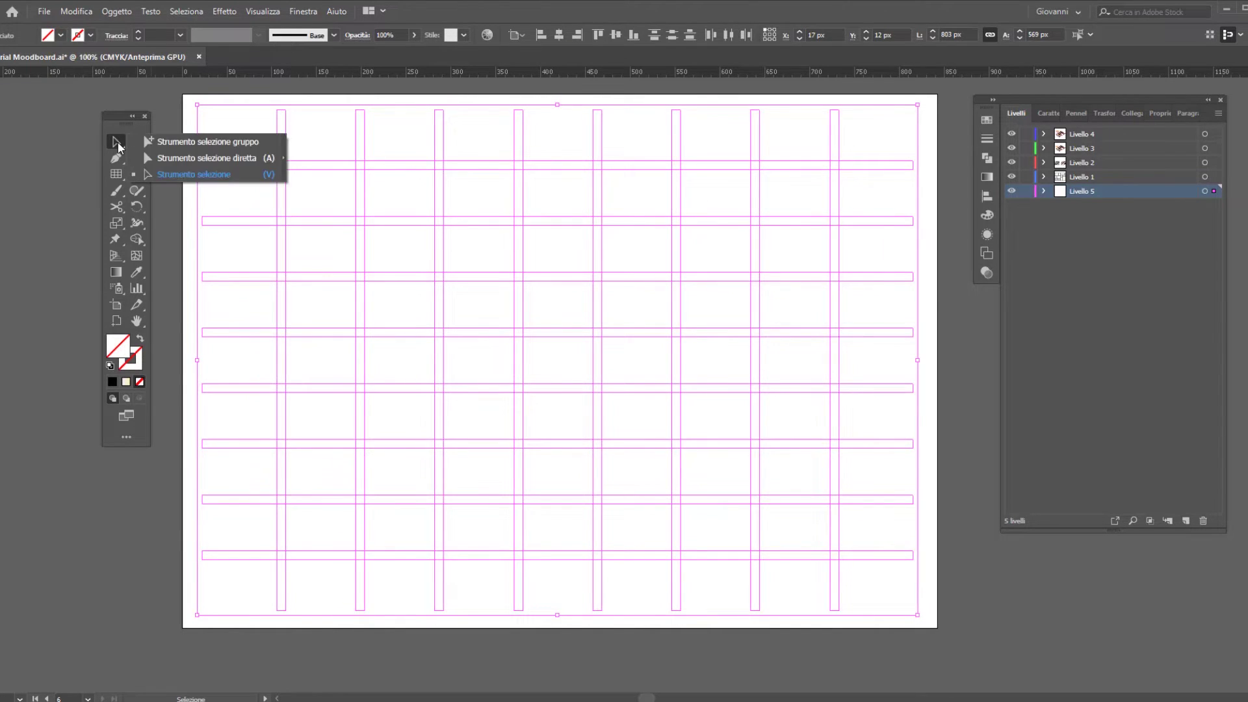
Marquee-select every grid path and ungroup the grid via the context menu.
left_click(186, 159)
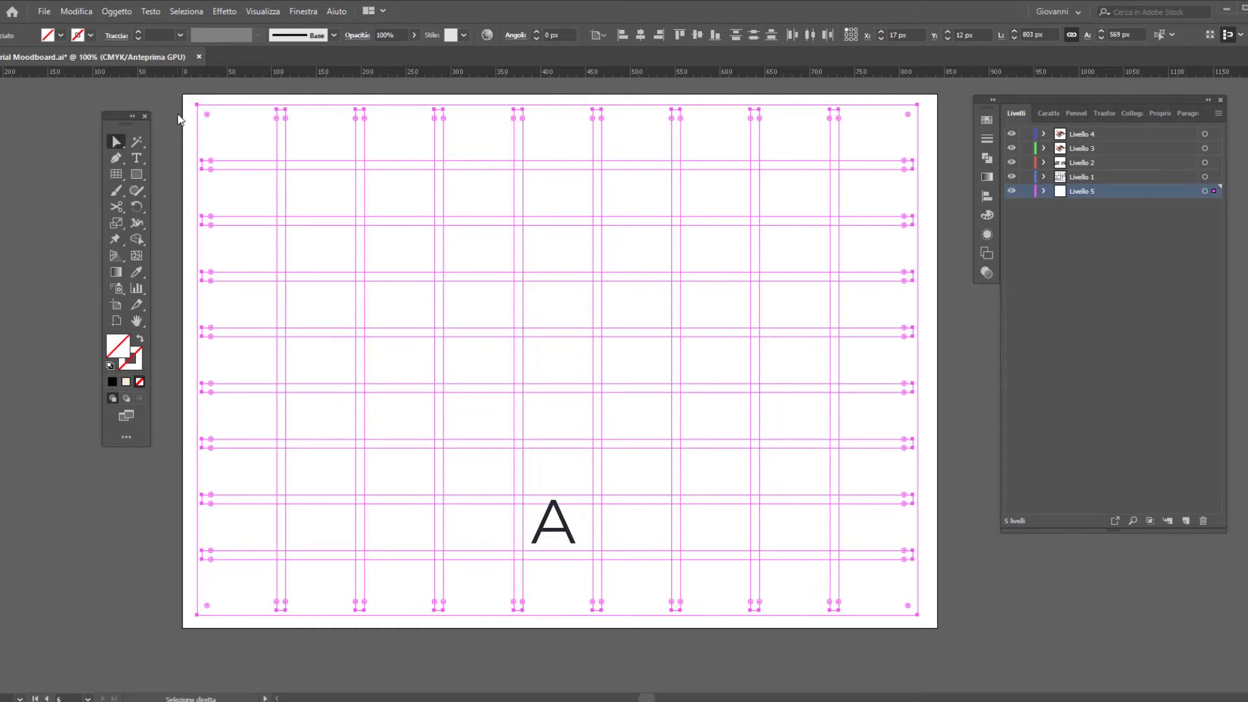
left_click(189, 114)
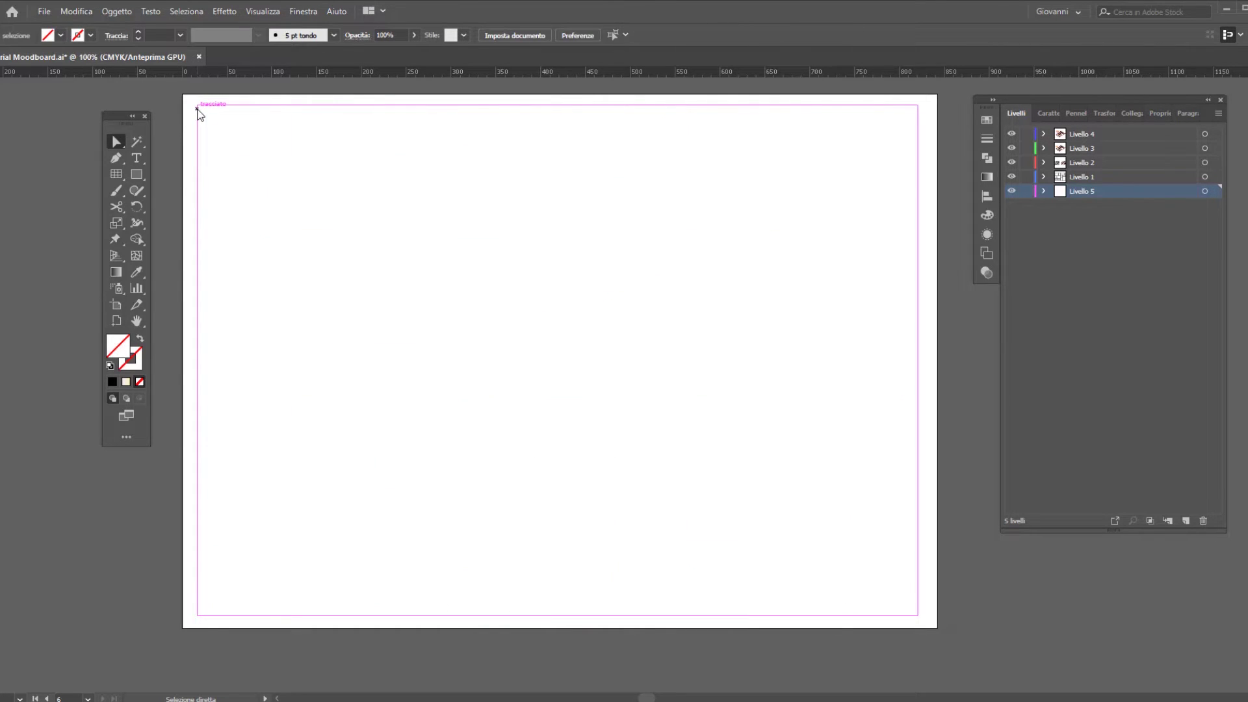
left_click(197, 110)
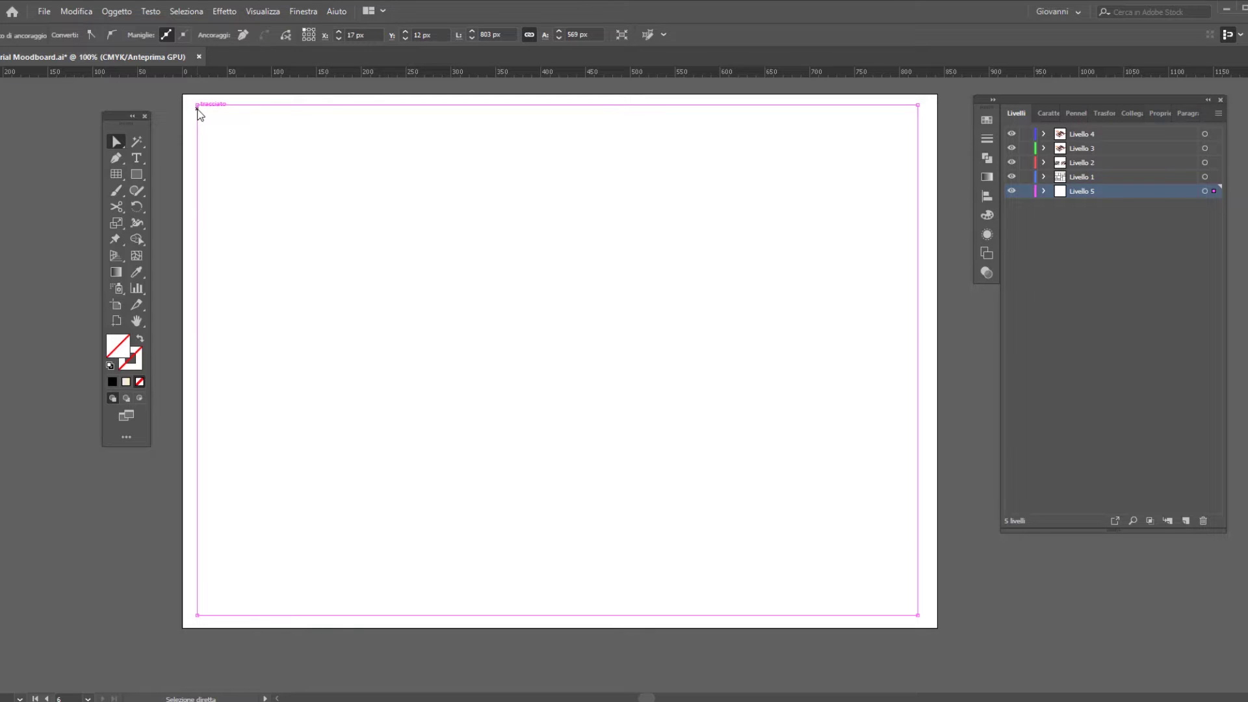
key("ctrl+shift+a")
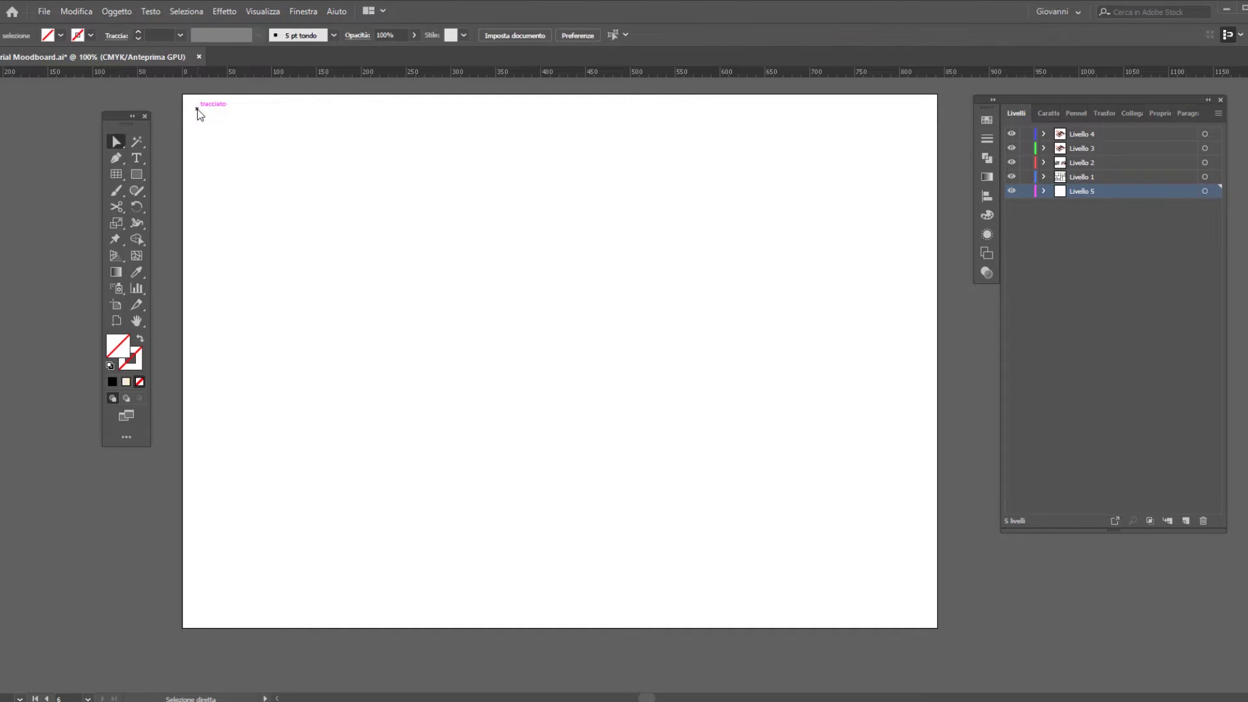
left_click_drag(190, 96, 953, 661)
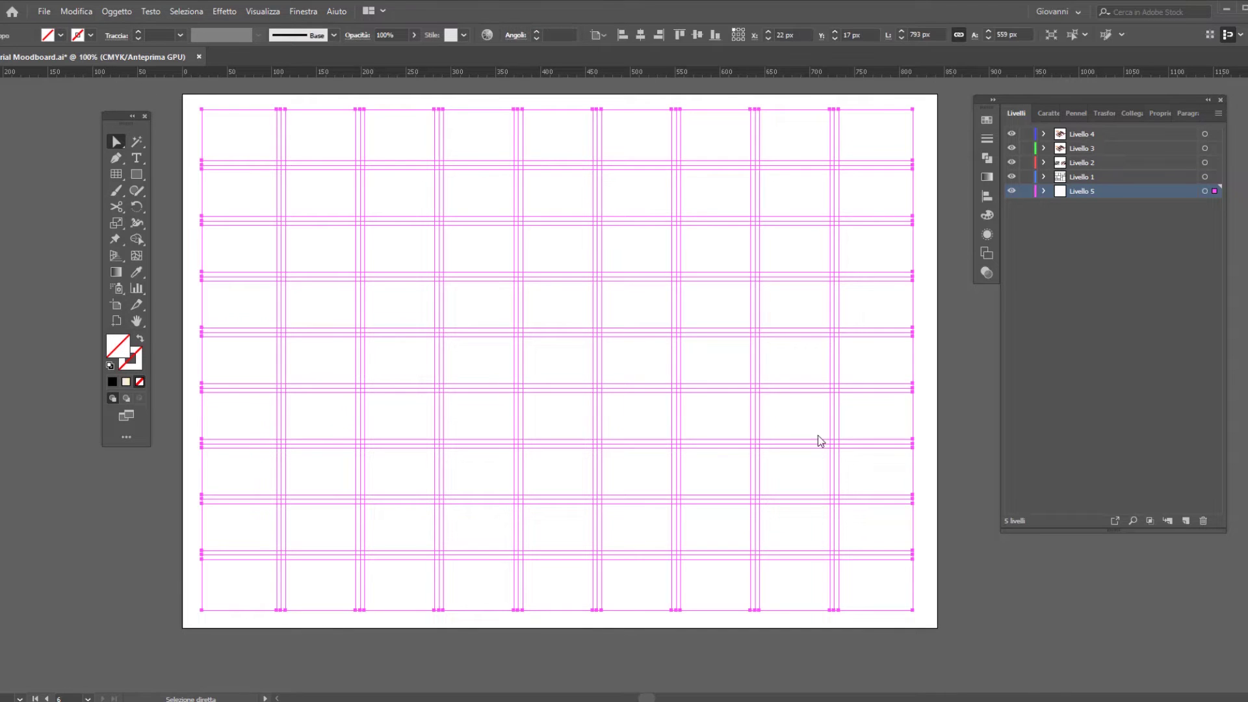
right_click(357, 166)
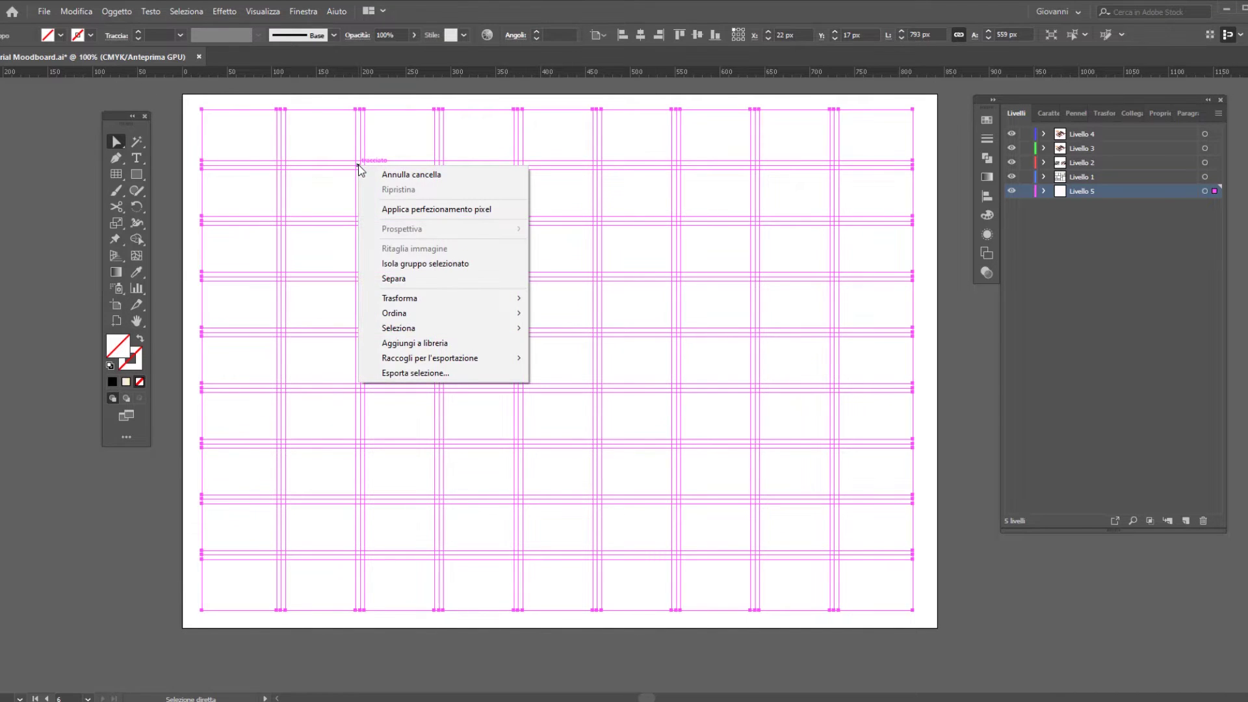
left_click(411, 280)
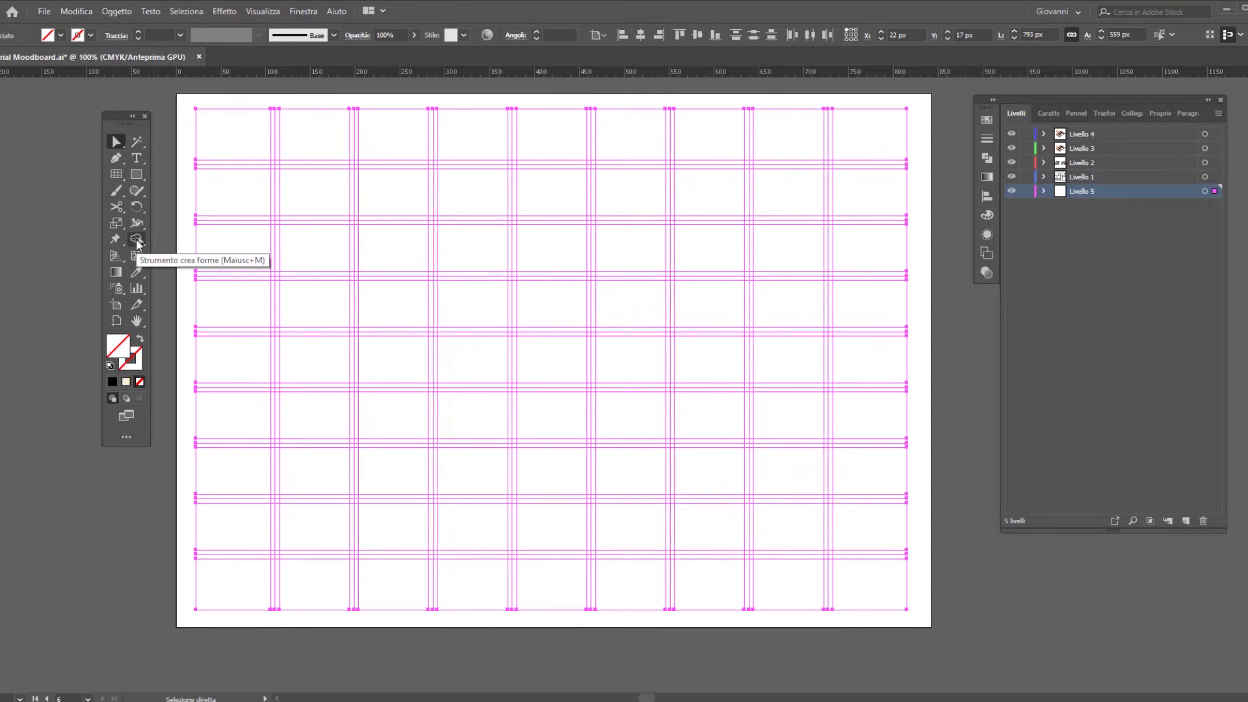
With Shape Builder, merge top-row grid cells into larger left, middle and right blocks.
left_click(137, 241)
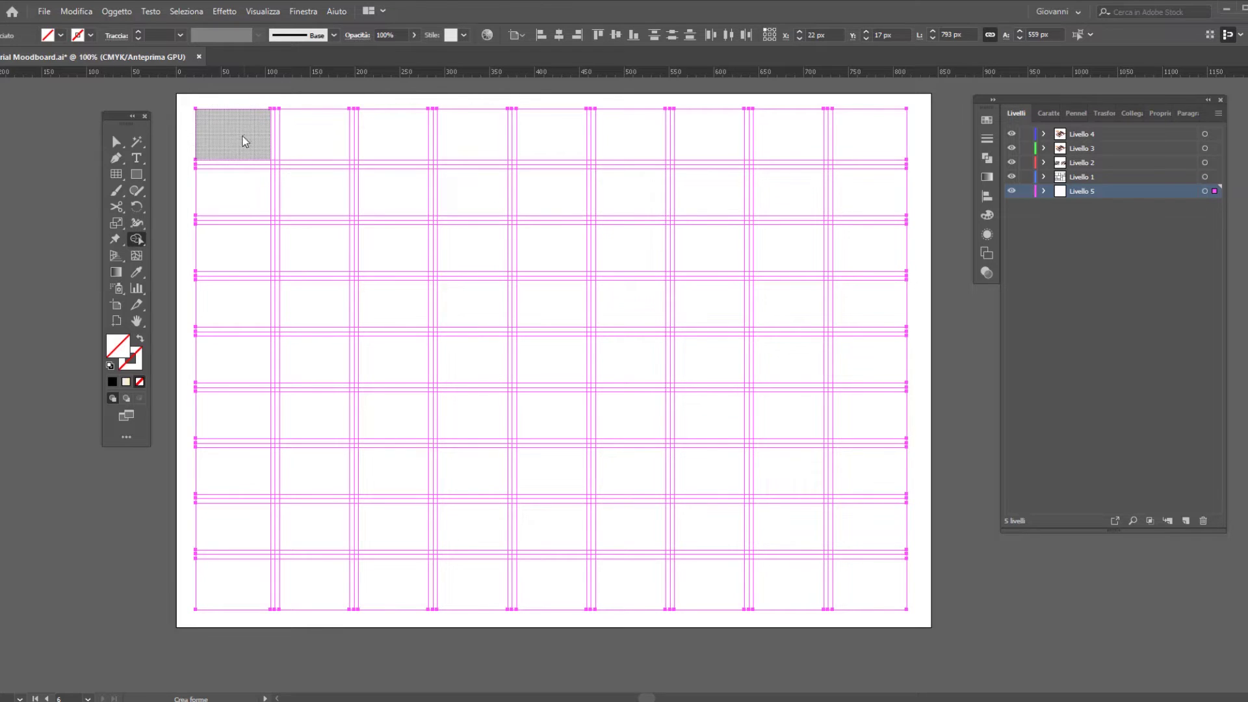
left_click_drag(238, 142, 382, 259)
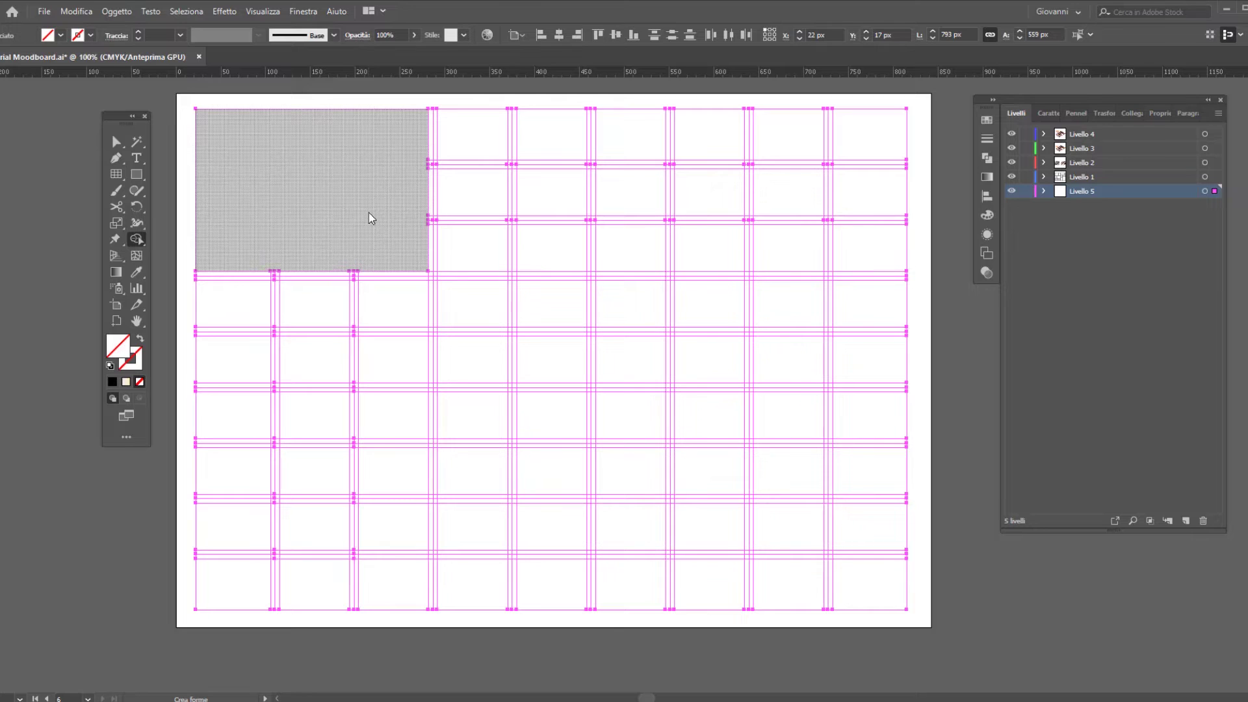
left_click_drag(462, 251, 513, 163)
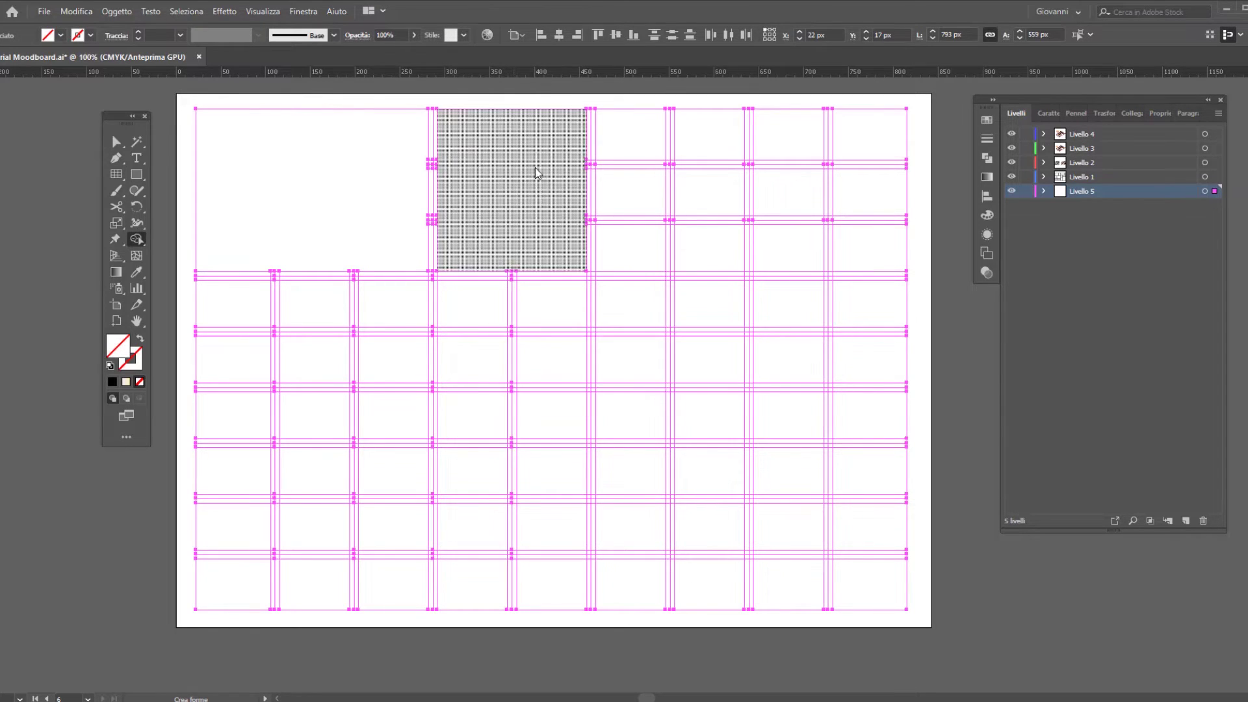
mouse_move(217, 590)
left_mouse_down()
mouse_move(454, 580)
mouse_move(228, 585)
left_mouse_up()
mouse_move(623, 132)
left_mouse_down()
mouse_move(680, 190)
mouse_move(709, 174)
left_mouse_up()
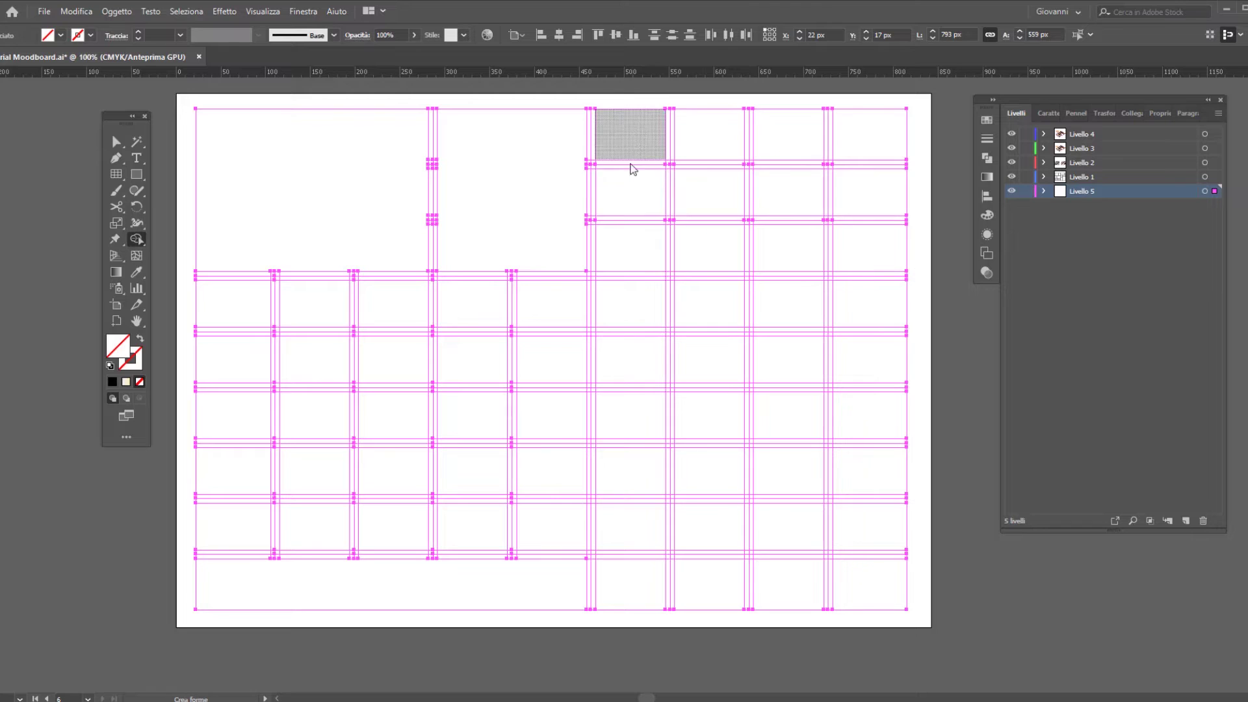
left_click_drag(633, 169, 670, 169)
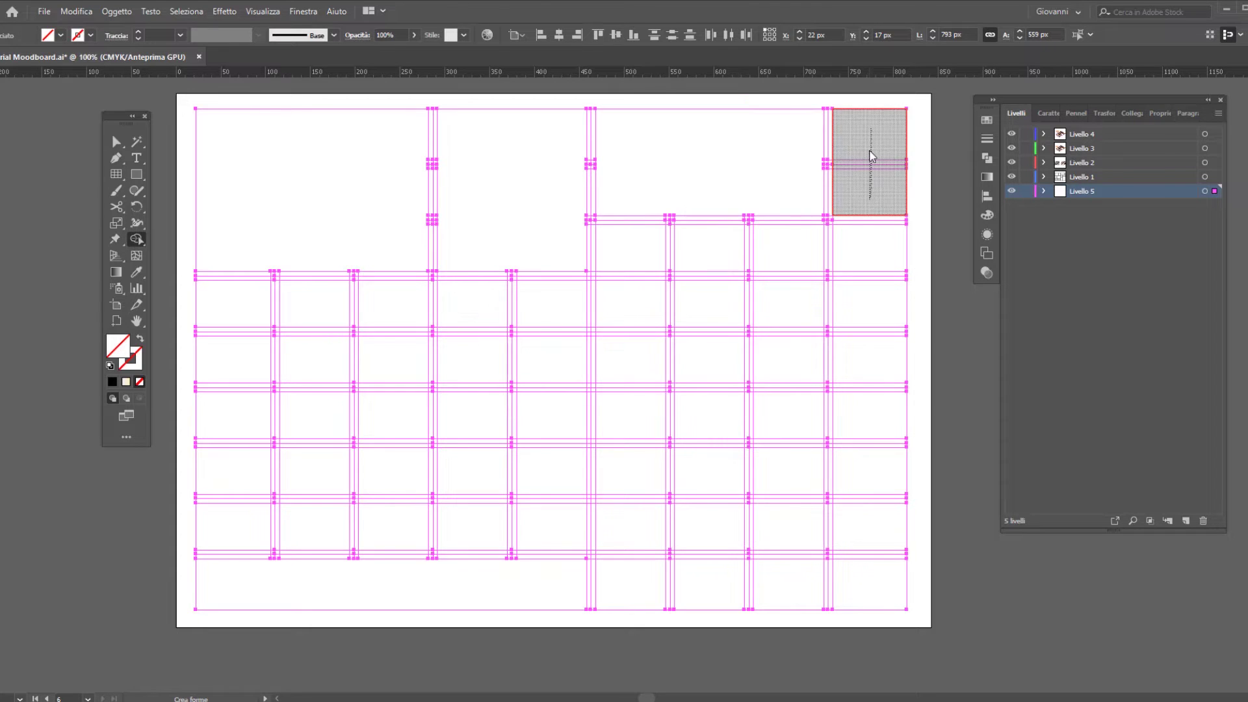
left_click_drag(871, 156, 872, 156)
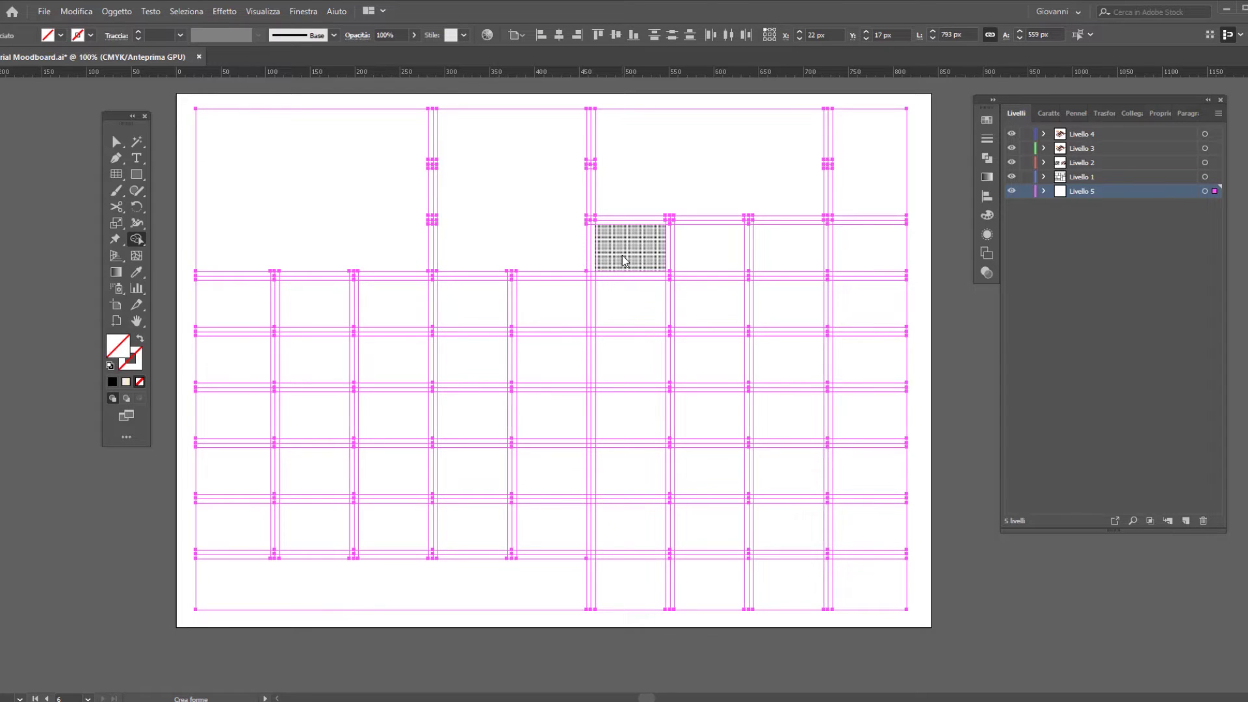
Merge central, lower-left and right-hand cells into varied blocks, plus a vertical gutter strip.
mouse_move(238, 308)
left_mouse_down()
mouse_move(249, 405)
mouse_move(301, 392)
left_mouse_up()
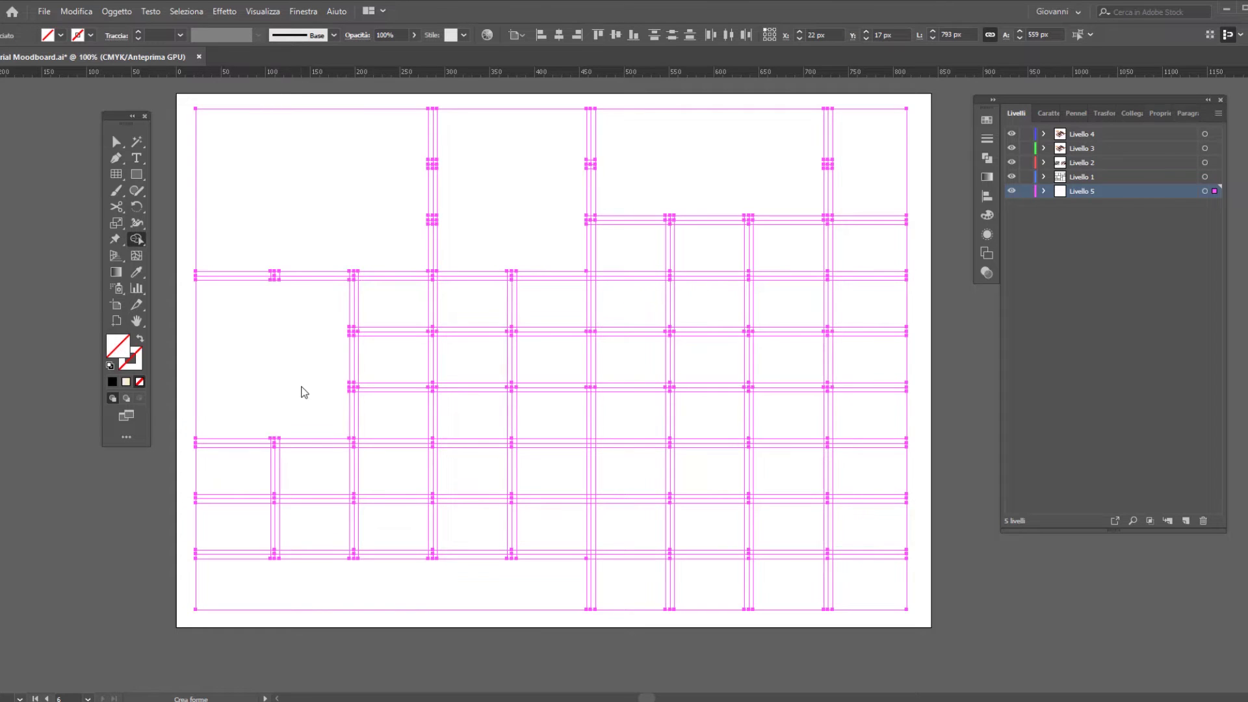
mouse_move(388, 291)
left_mouse_down()
mouse_move(520, 370)
mouse_move(513, 387)
mouse_move(432, 362)
mouse_move(435, 384)
mouse_move(513, 388)
left_mouse_up()
mouse_move(375, 474)
left_mouse_down()
mouse_move(240, 513)
mouse_move(345, 514)
left_mouse_up()
mouse_move(481, 479)
left_mouse_down()
mouse_move(549, 474)
mouse_move(509, 501)
mouse_move(520, 513)
left_mouse_up()
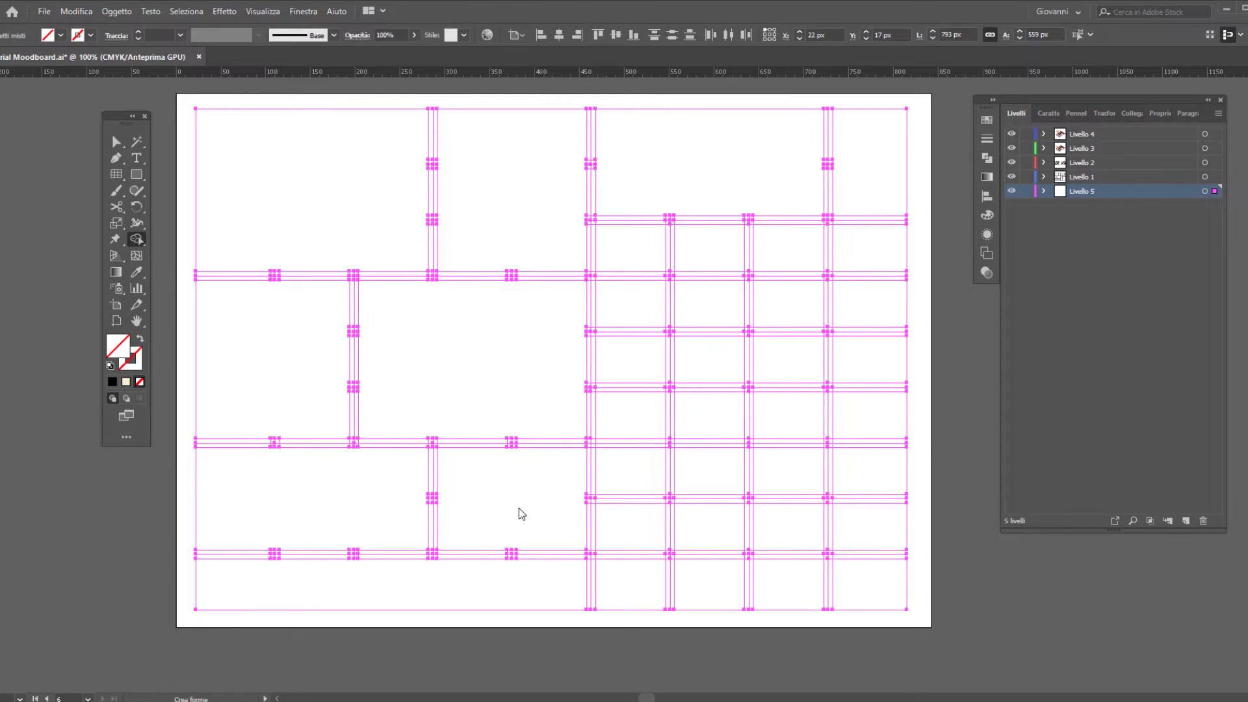
mouse_move(631, 247)
left_mouse_down()
mouse_move(677, 306)
mouse_move(679, 279)
left_mouse_up()
left_click_drag(769, 251, 819, 286)
left_click_drag(643, 364, 635, 594)
mouse_move(702, 357)
left_mouse_down()
mouse_move(824, 579)
mouse_move(763, 370)
mouse_move(738, 390)
mouse_move(705, 390)
mouse_move(778, 388)
mouse_move(766, 468)
mouse_move(819, 449)
mouse_move(748, 520)
mouse_move(748, 546)
mouse_move(828, 579)
mouse_move(825, 479)
mouse_move(761, 455)
mouse_move(773, 577)
mouse_move(808, 479)
left_mouse_up()
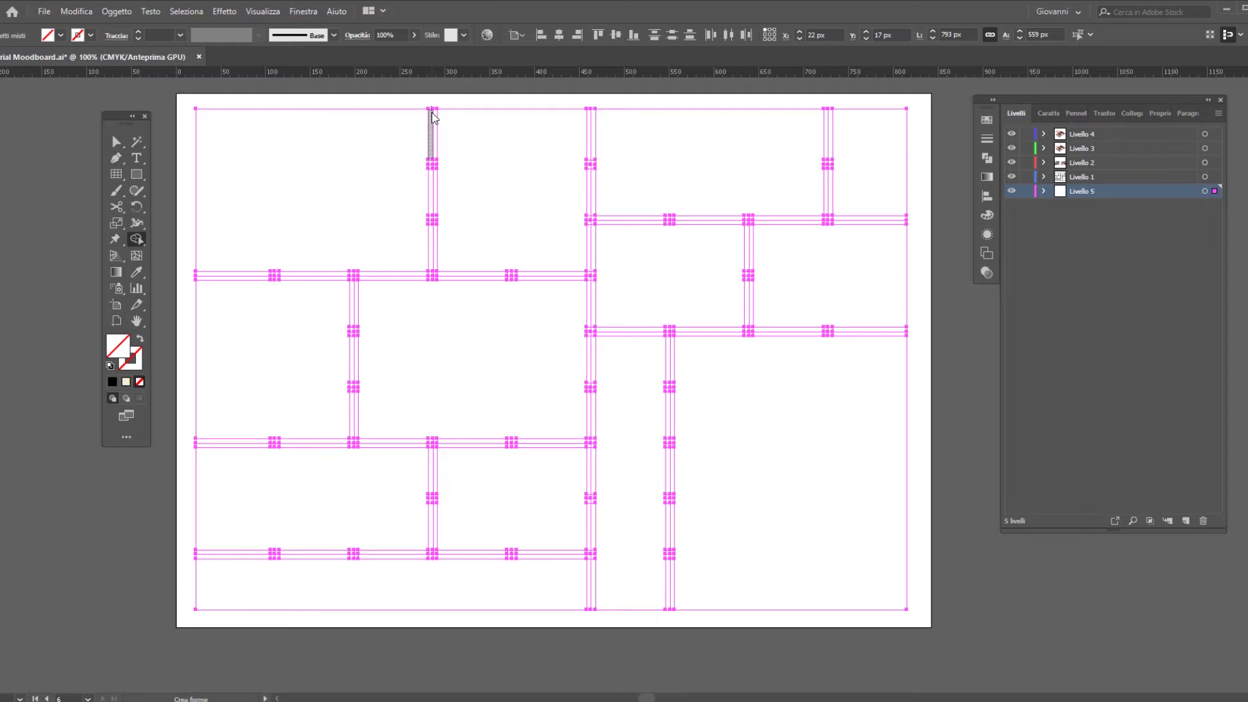
mouse_move(431, 158)
left_mouse_down()
mouse_move(434, 222)
mouse_move(350, 280)
left_mouse_up()
Undo a wrong merge, then join the lower vertical and horizontal gutter pieces.
key("ctrl+z")
scroll(413, 118, "up", 3)
left_click_drag(479, 572, 479, 419)
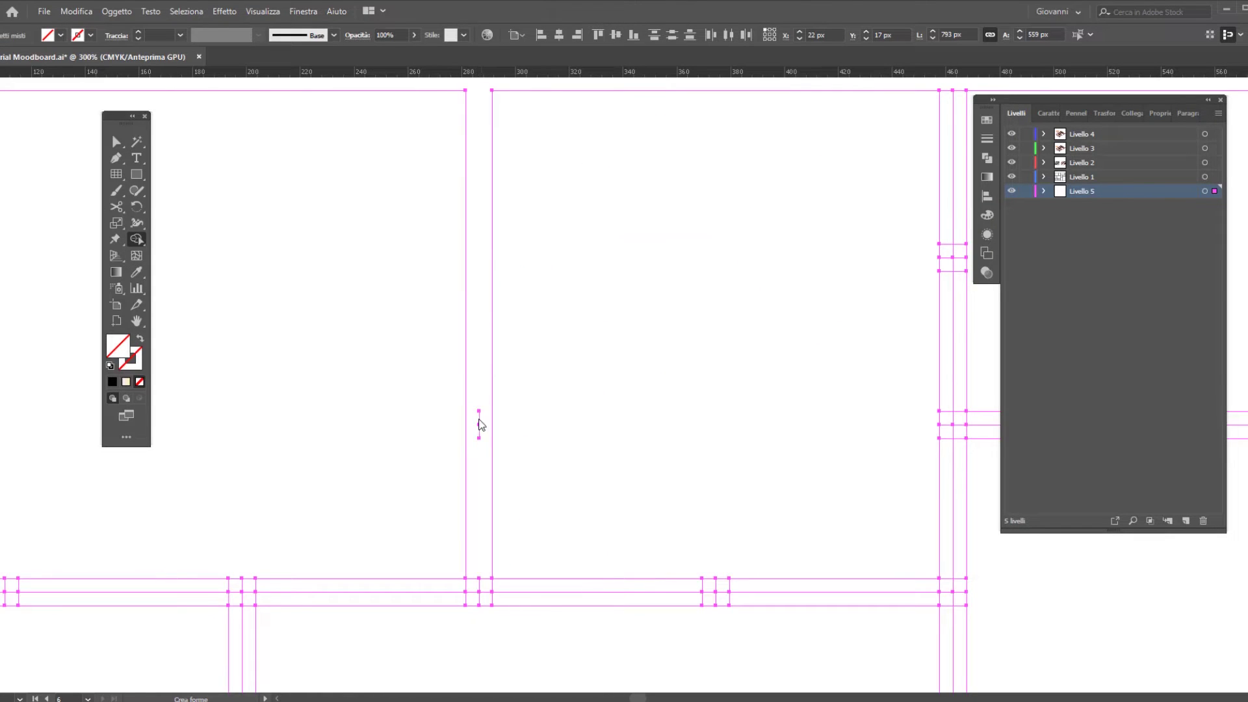
scroll(116, 502, "left", 5)
scroll(116, 502, "down", 2)
left_click_drag(344, 448, 838, 449)
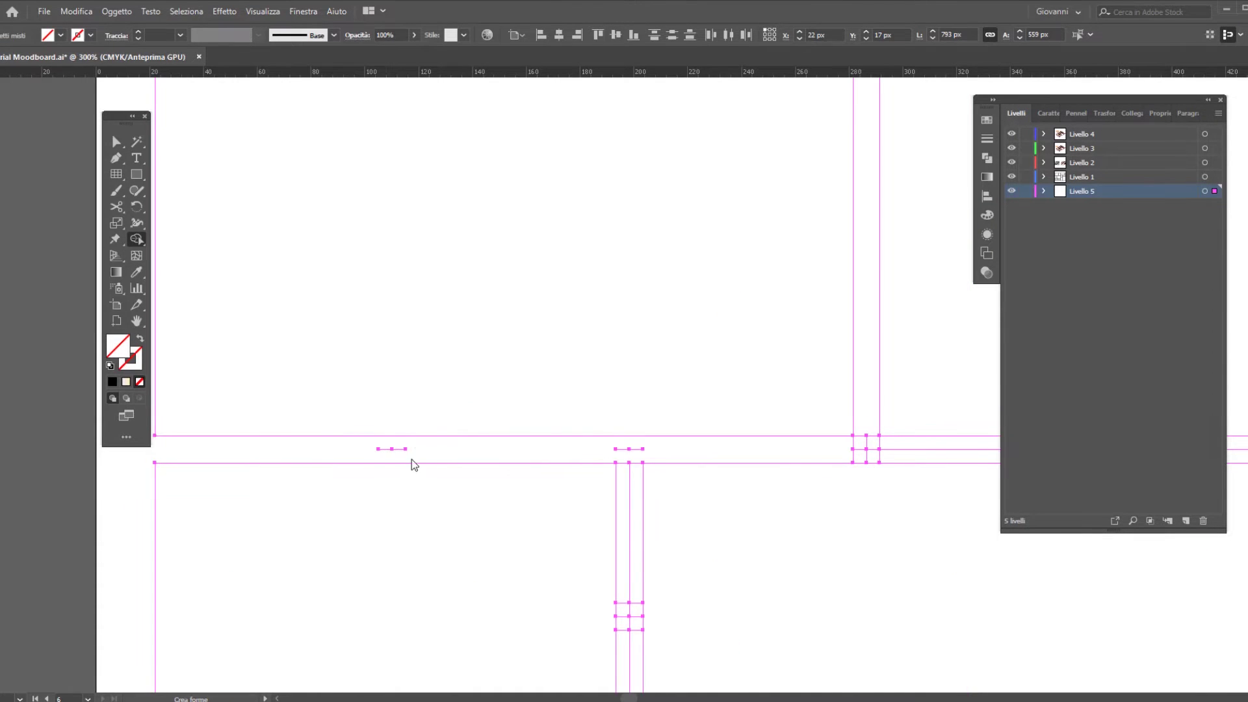
left_click_drag(628, 465, 630, 689)
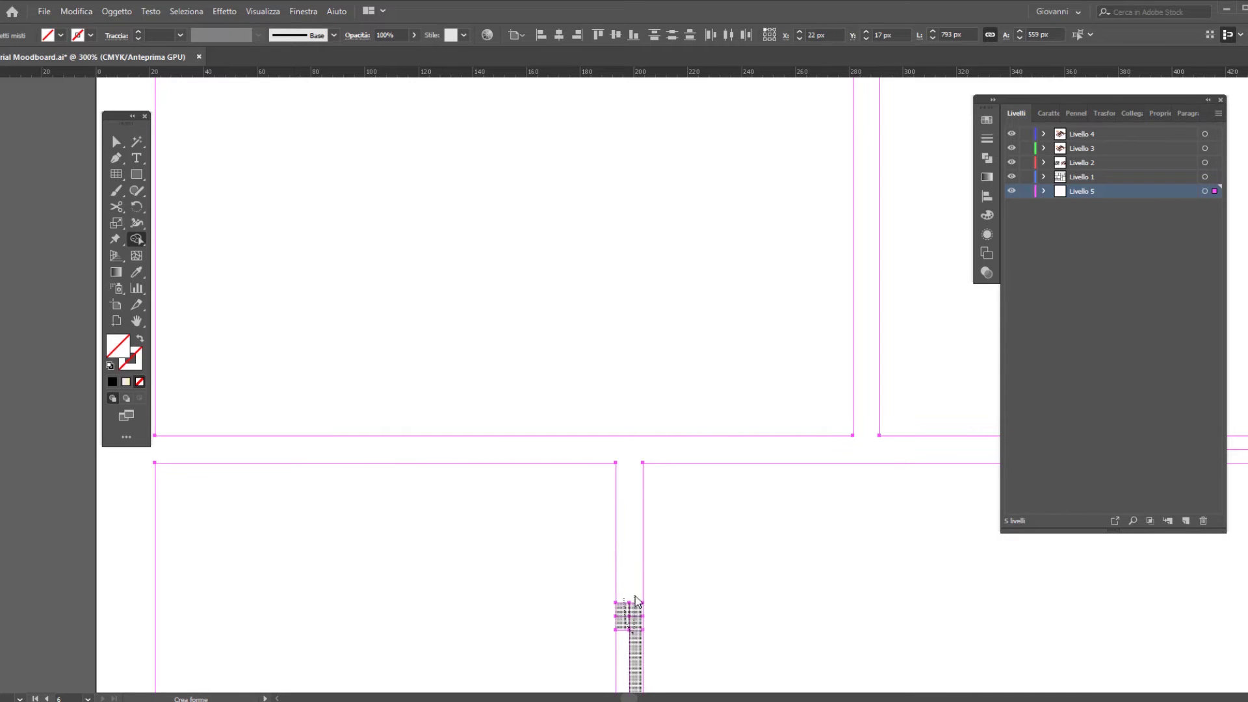
Merge the upper vertical, bottom and remaining gutter fragments into clean strips.
scroll(923, 459, "right", 5)
left_click_drag(920, 455, 684, 439)
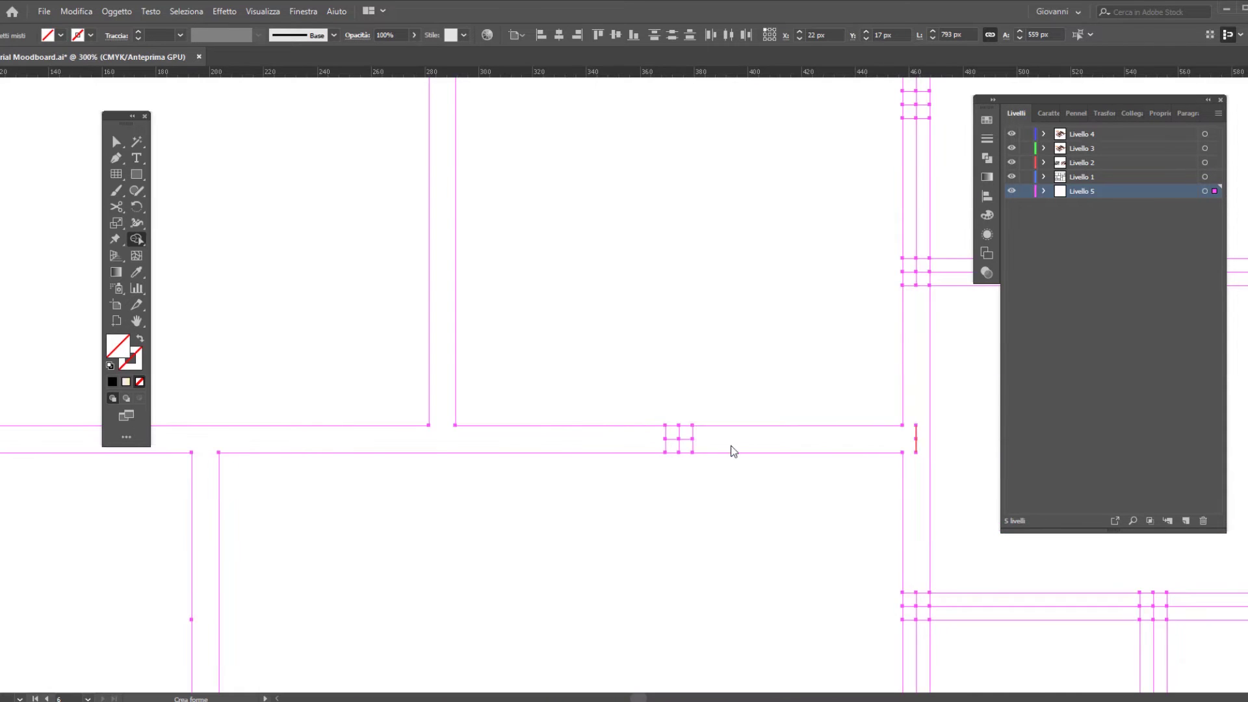
left_click_drag(923, 124, 918, 286)
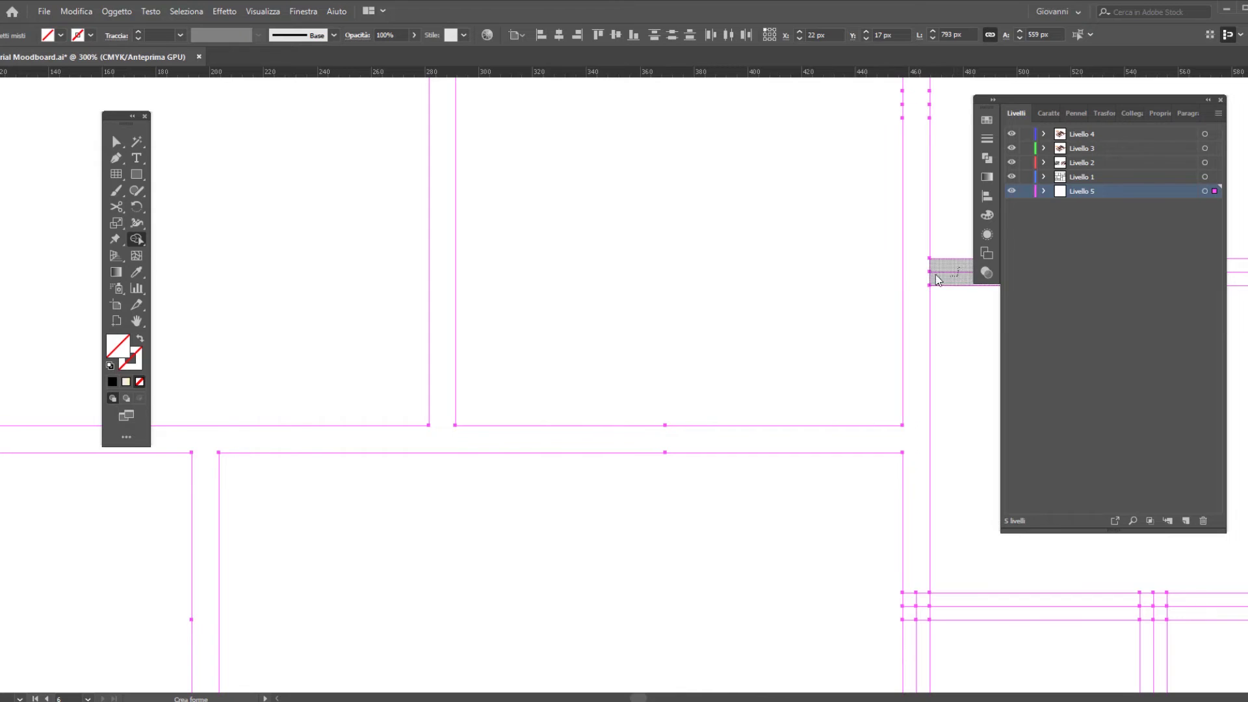
left_click_drag(913, 608, 924, 618)
scroll(885, 373, "down", 5)
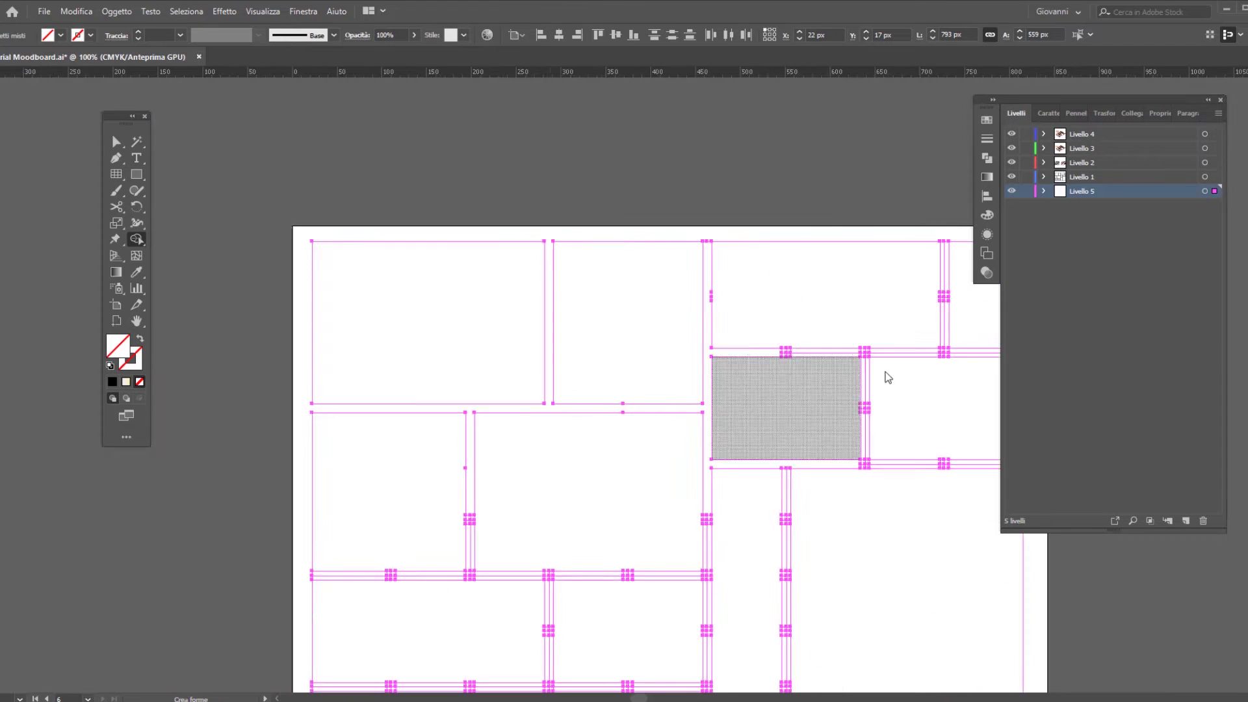
scroll(943, 345, "up", 5)
left_click_drag(936, 171, 455, 344)
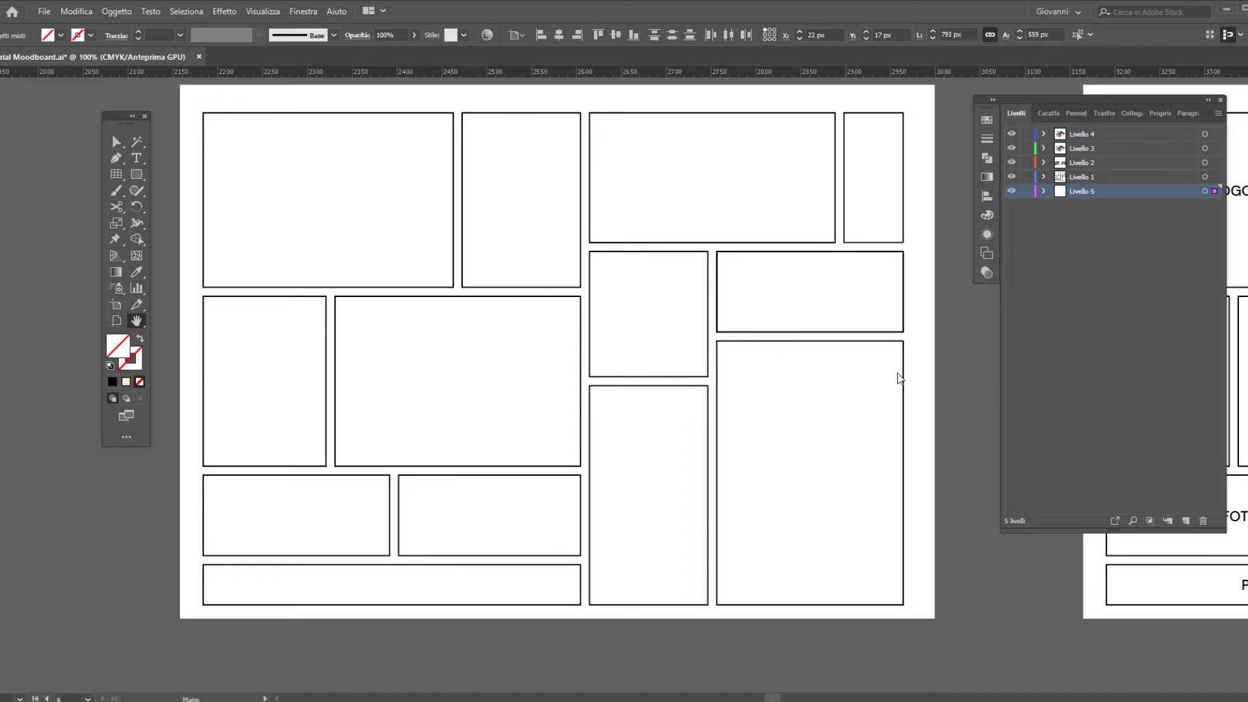
Confirm the frames' stroke is black in the Color panel, then close it.
left_click(126, 368)
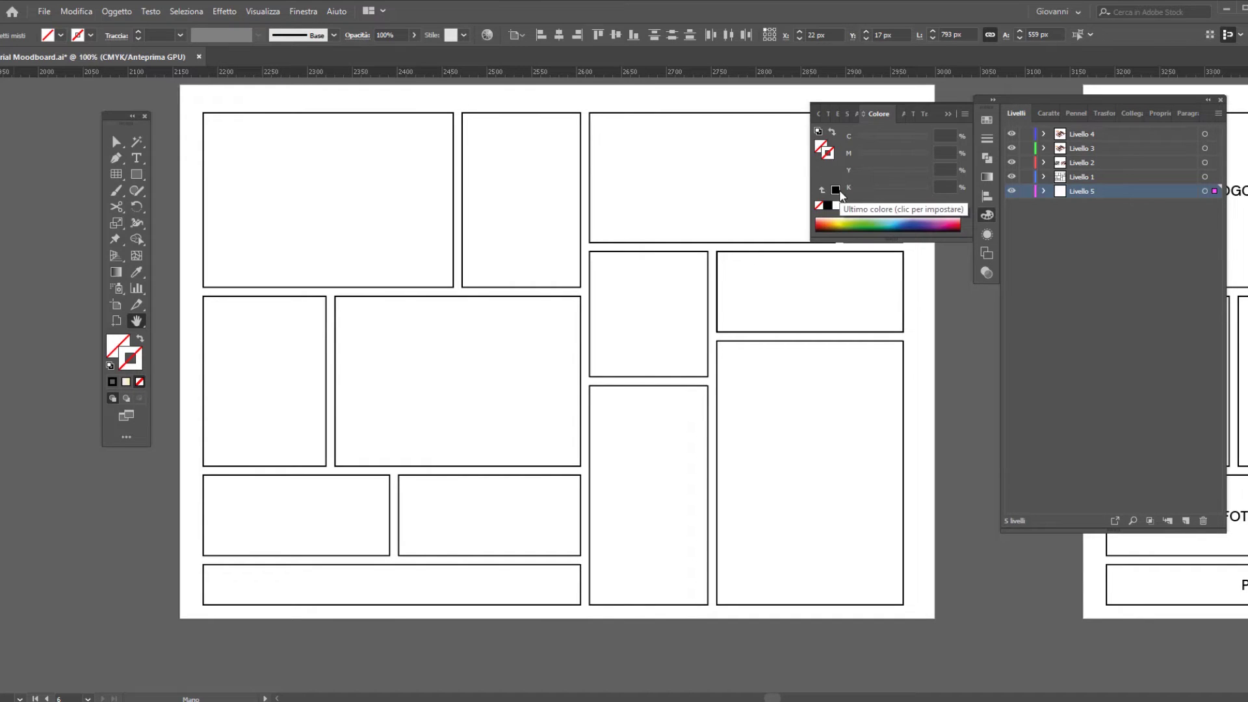
left_click(987, 219)
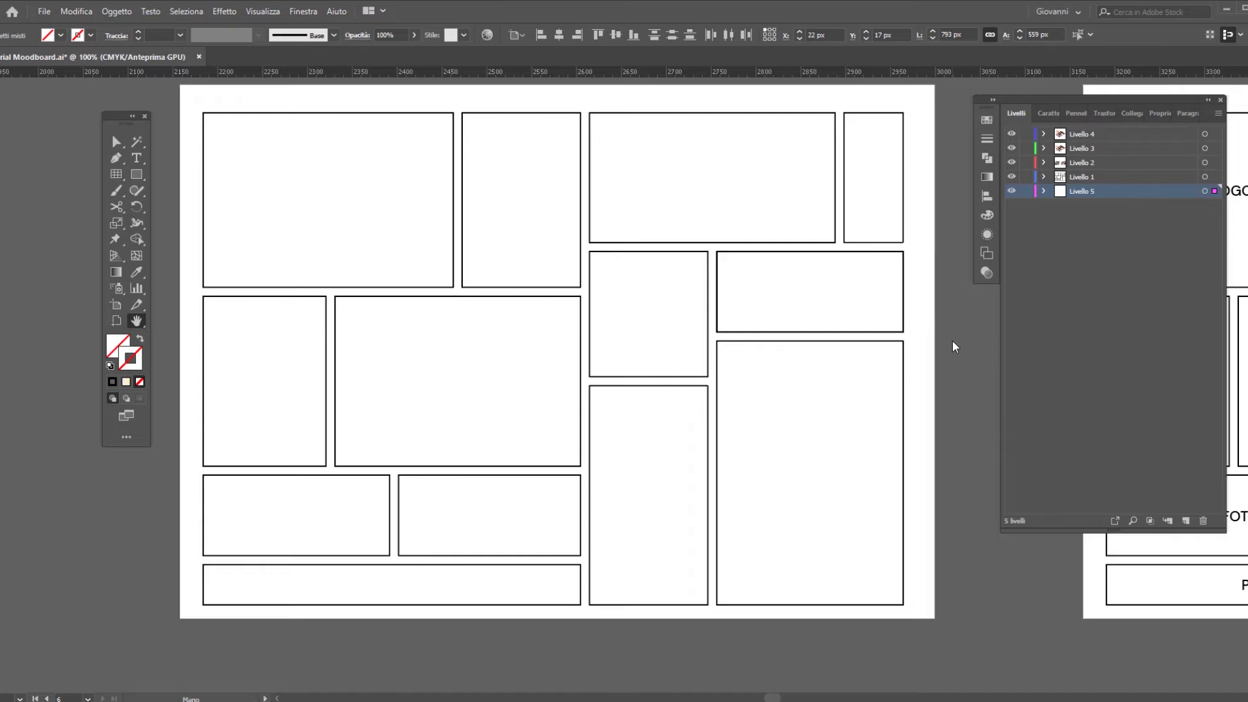